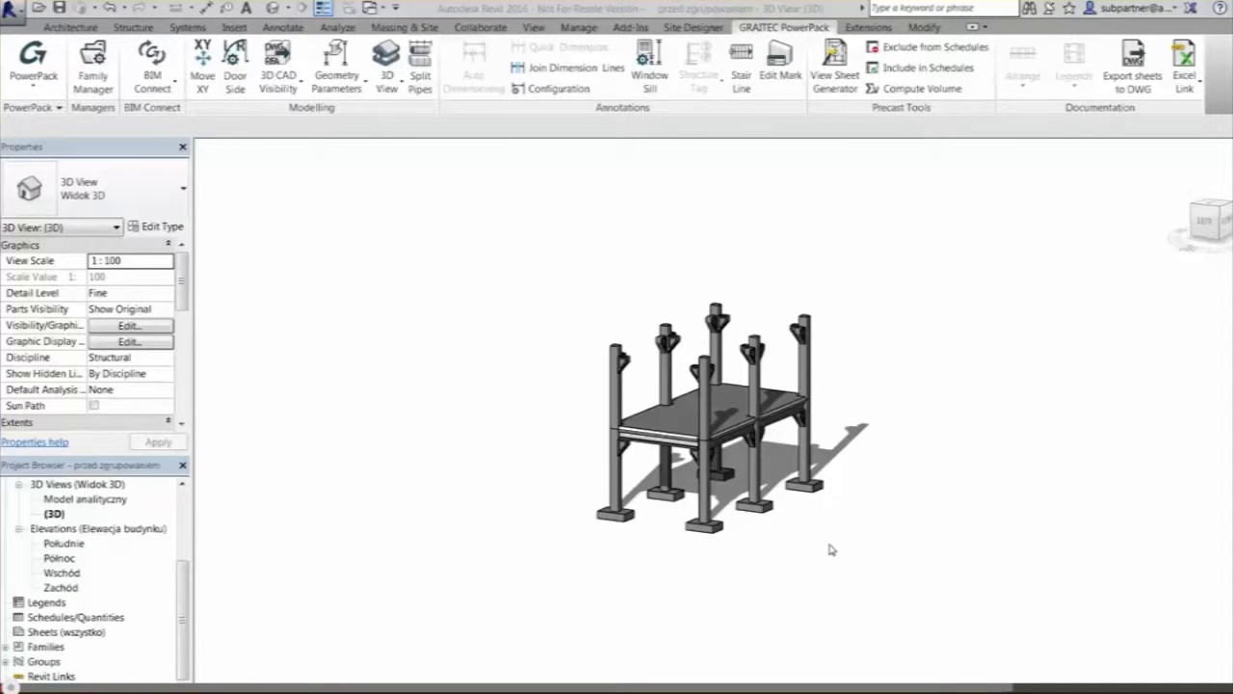
- Create an assembly with the type name Column 1 from the back middle corbelled column above the floor slab
middle_click_drag(831, 549, 753, 574, "shift")
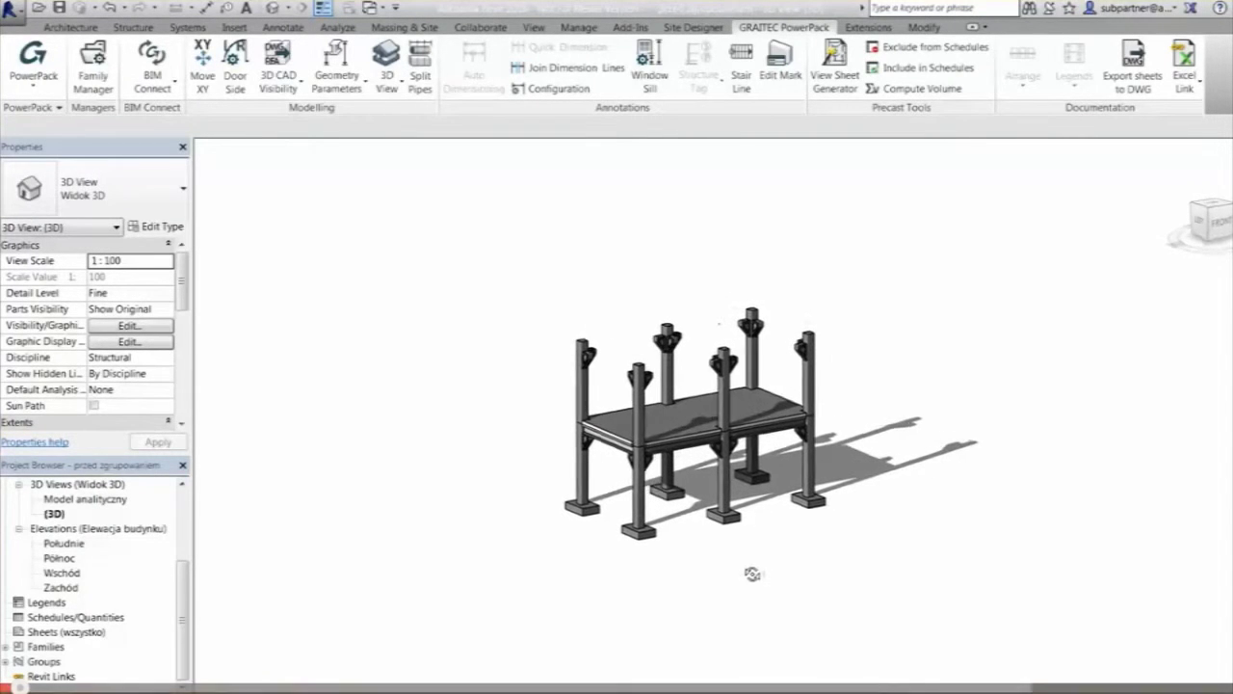
scroll(679, 358, "up", 5)
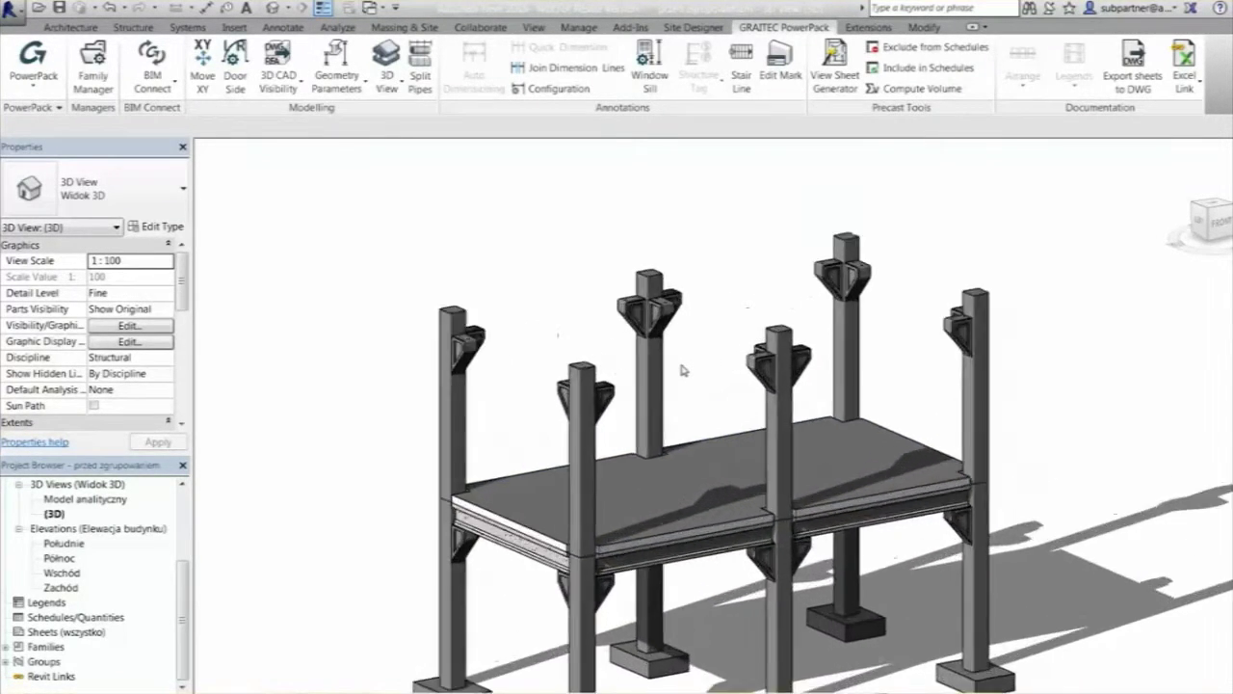
scroll(681, 369, "up", 5)
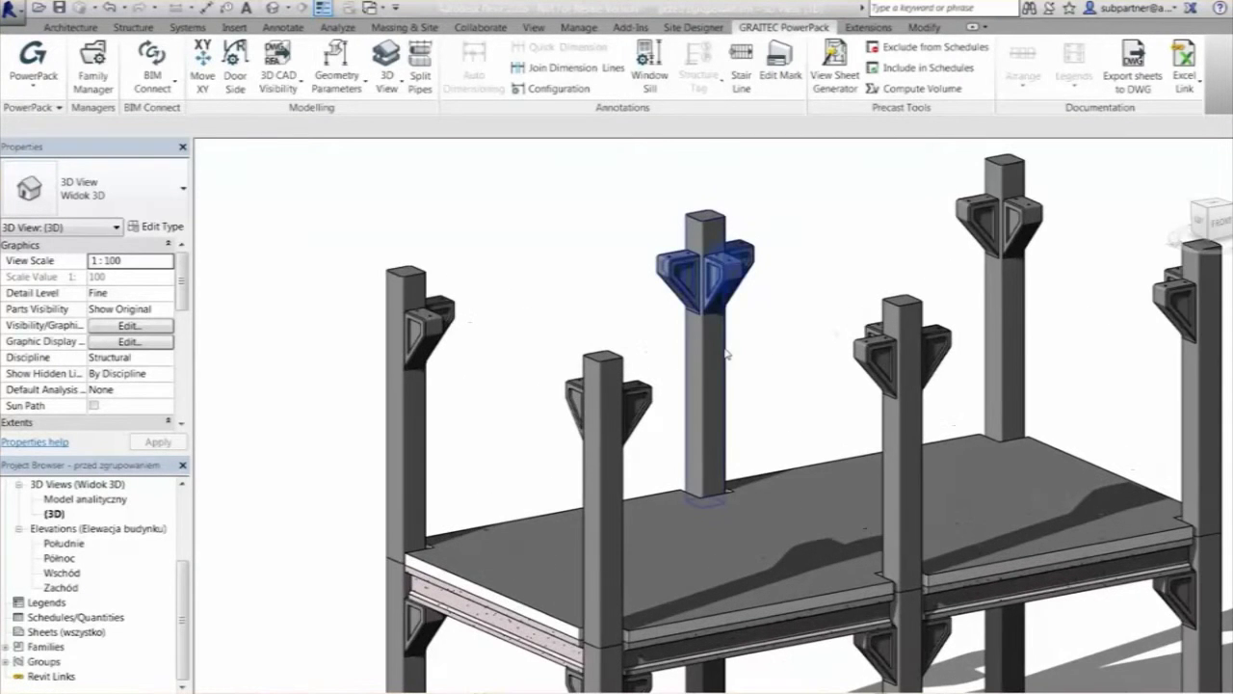
left_click(726, 354)
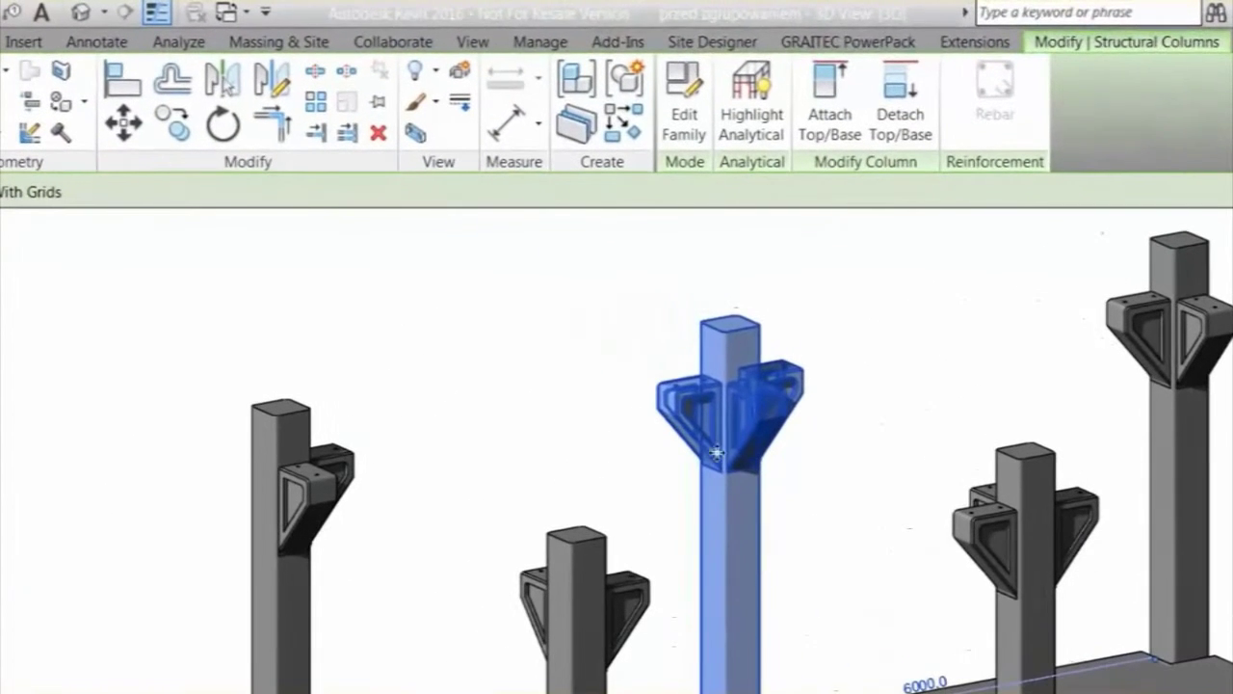
left_click(572, 83)
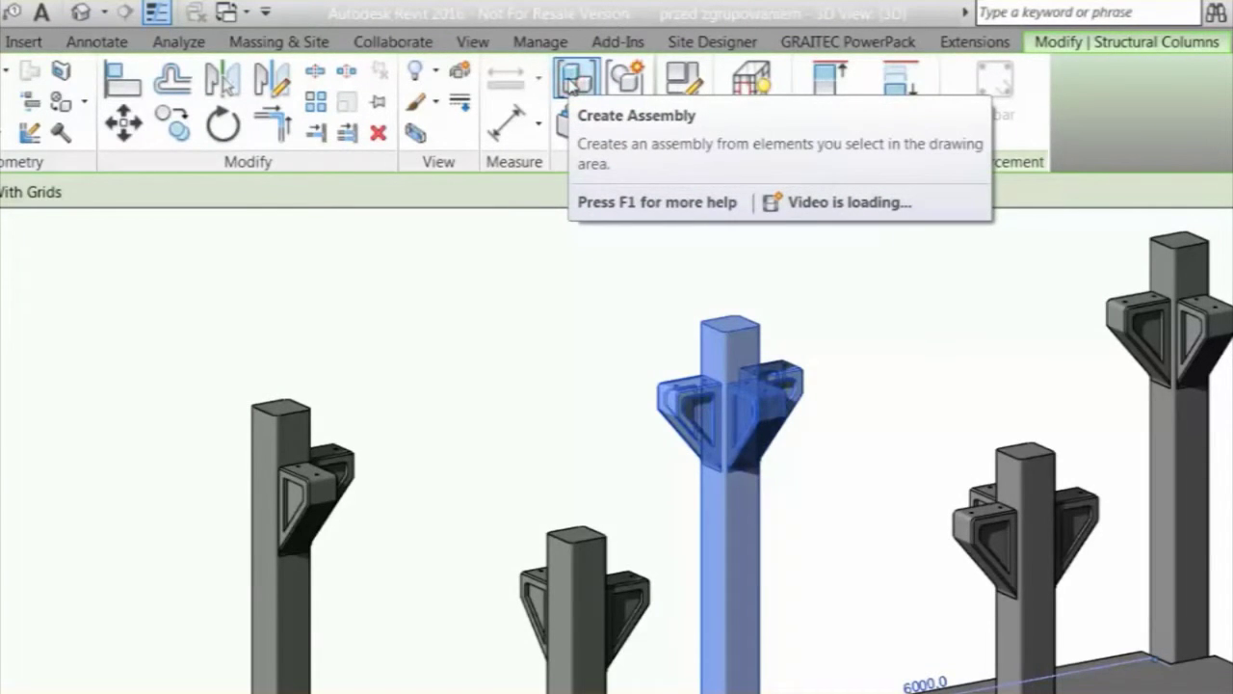
left_click(667, 542)
double_click(635, 542)
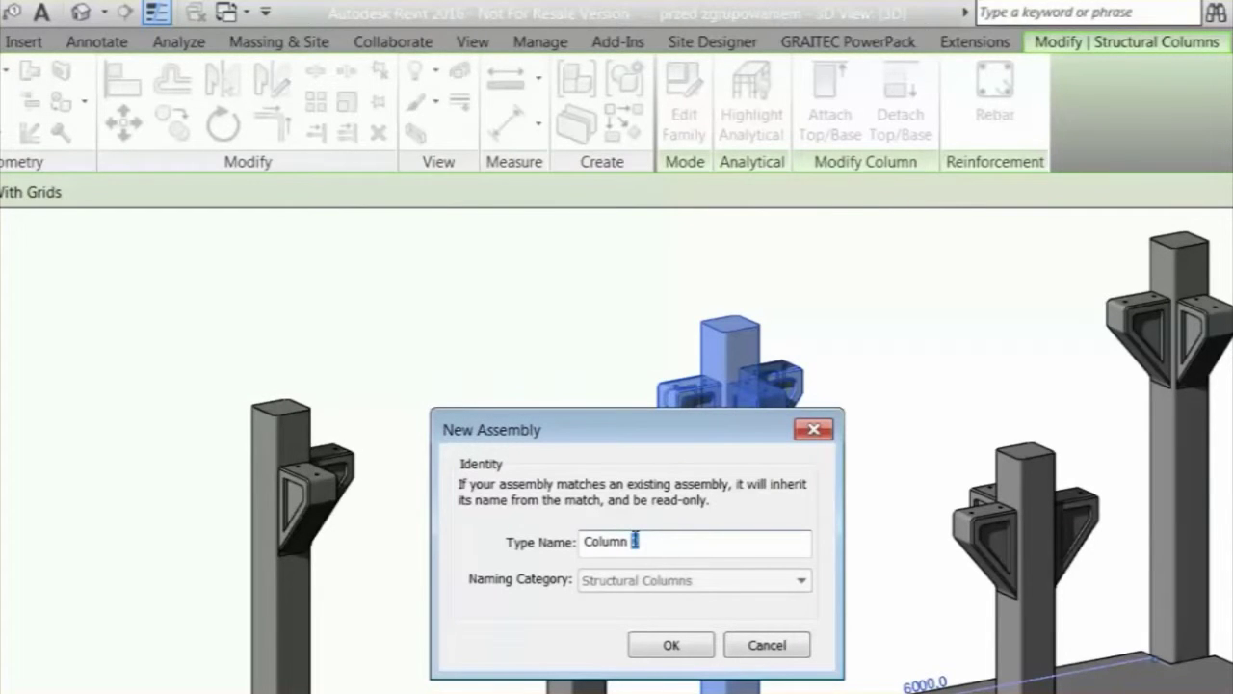
type("1")
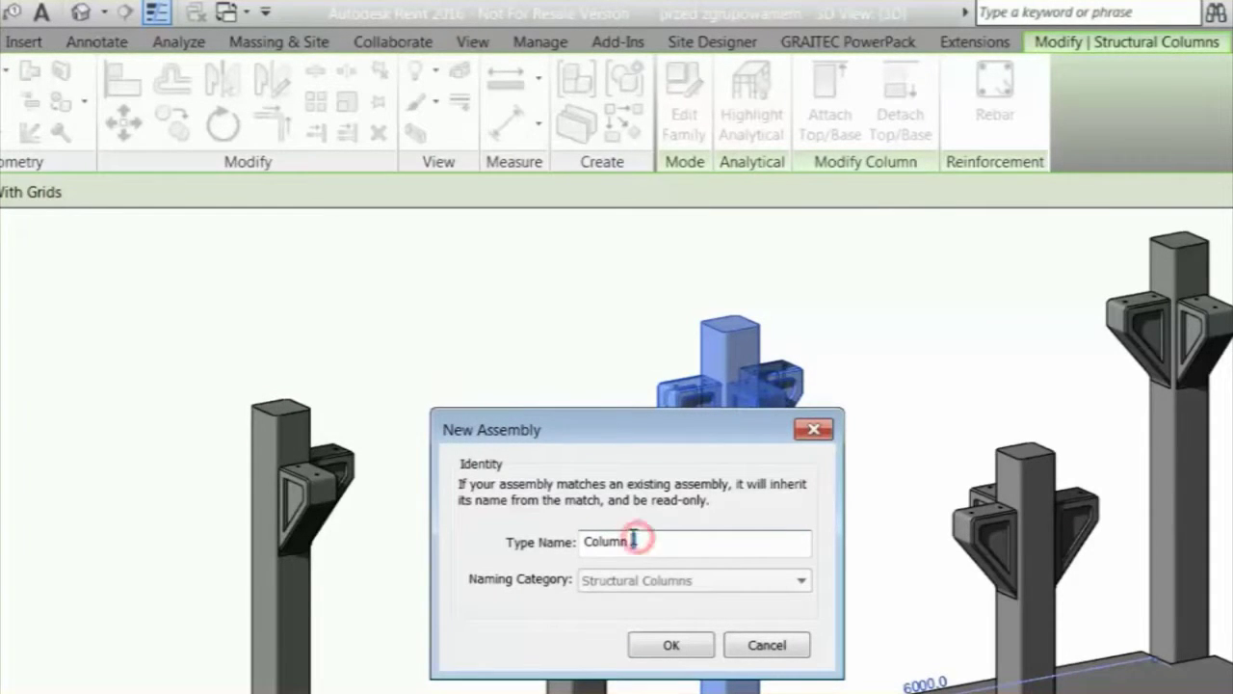
left_click(695, 645)
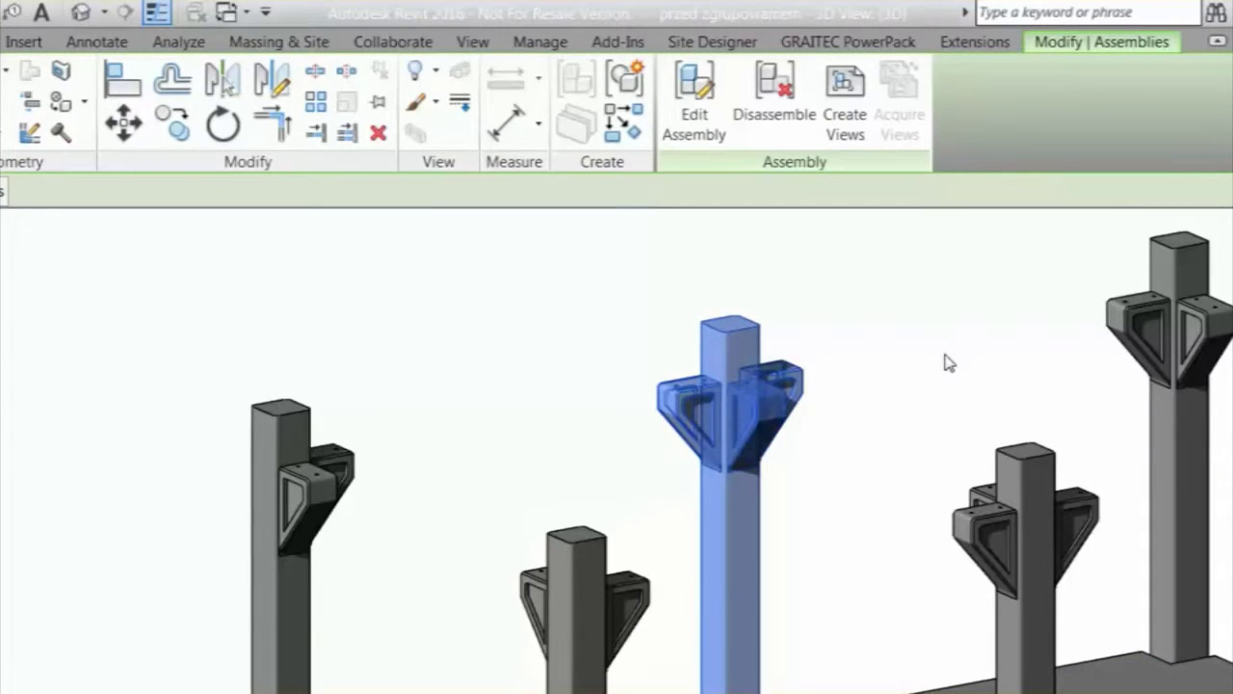
- Open the View Sheet Generator for the Column 1 assembly
left_click(835, 41)
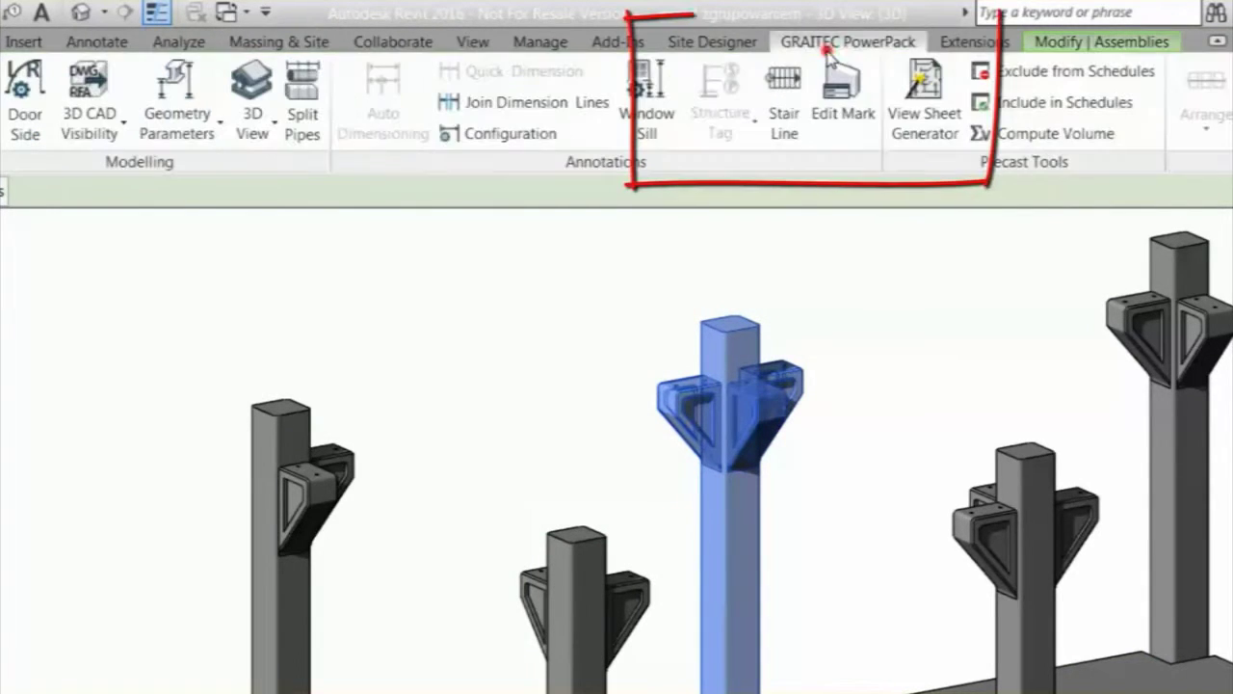
left_click(920, 113)
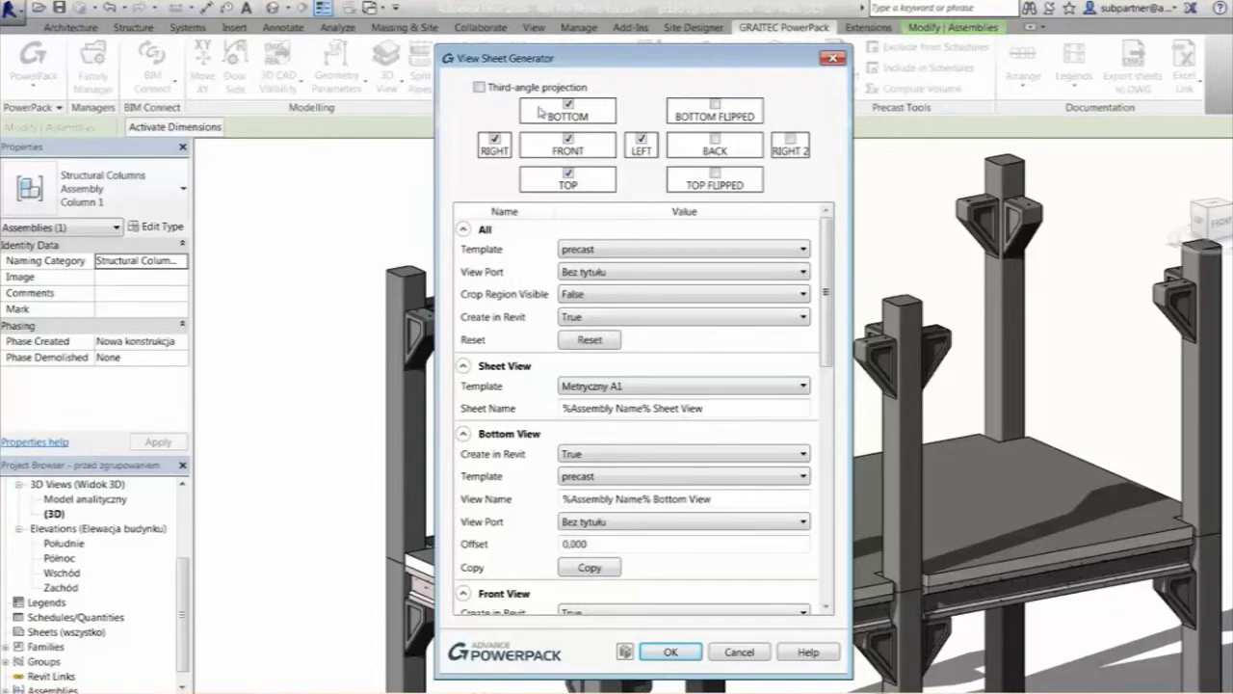
left_click(480, 88)
left_click(480, 87)
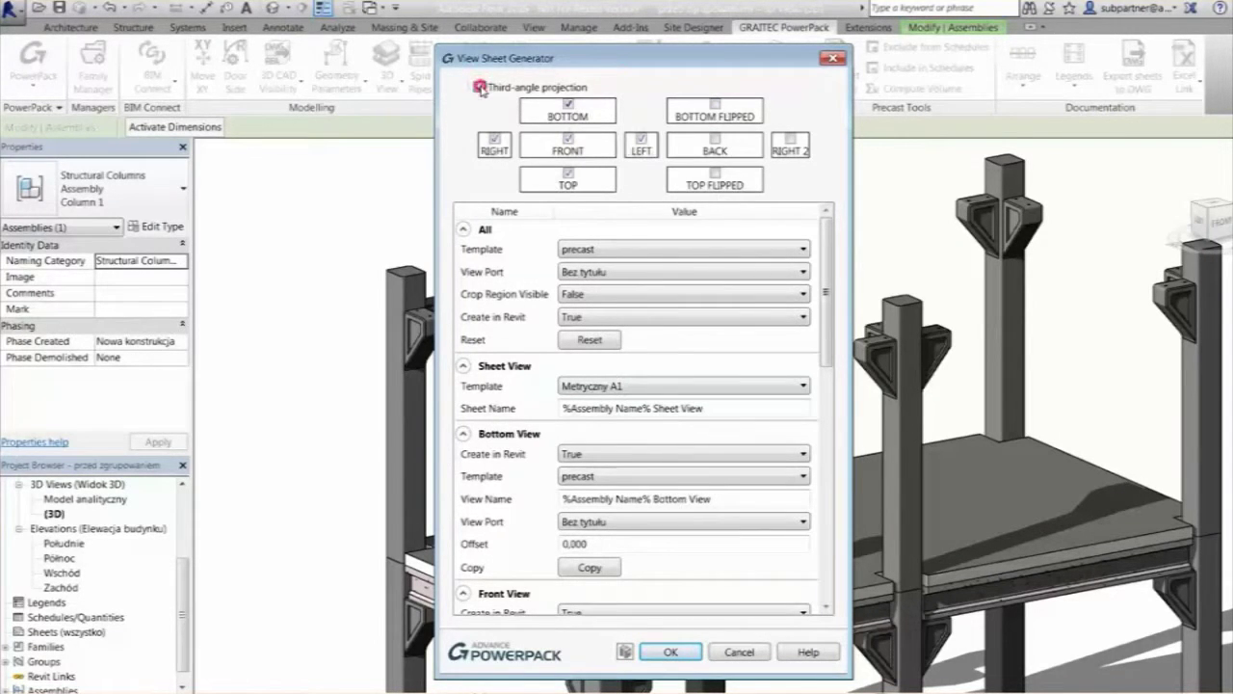
left_click(715, 172)
left_click(715, 143)
left_click(715, 143)
left_click(715, 172)
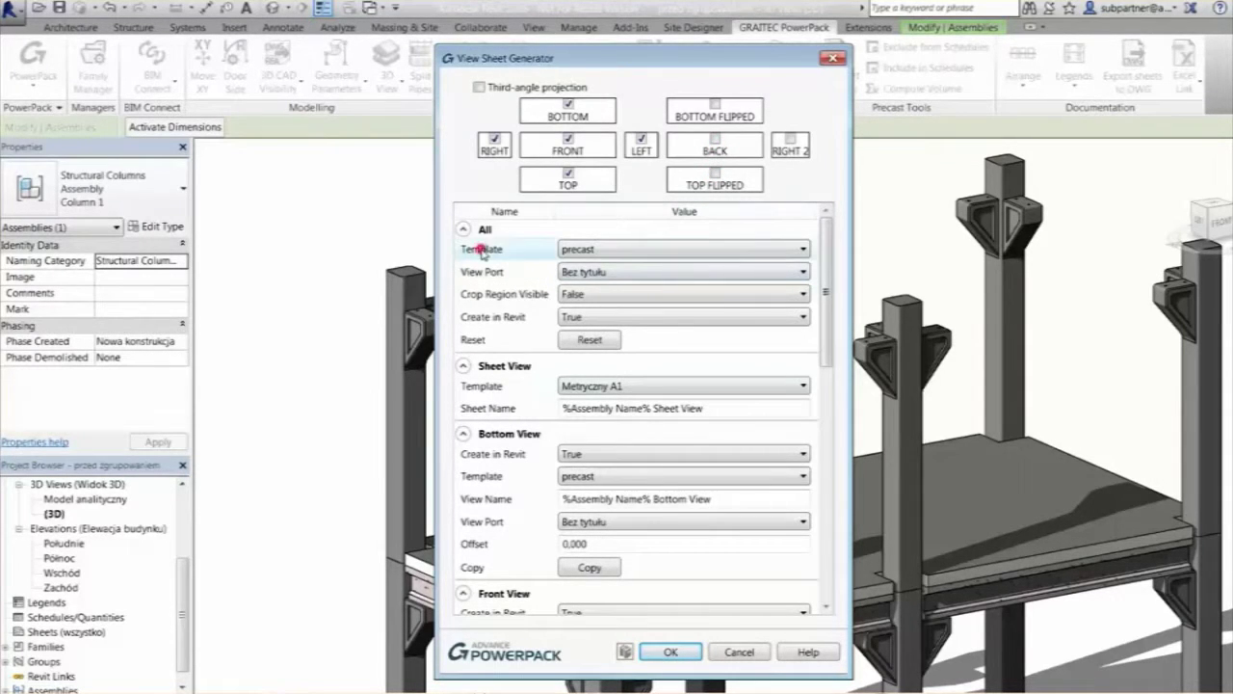
- For all views, choose the precast template and the "Linia z tytułem" view port, with Crop Region Visible False and Create in Revit True
left_click(649, 250)
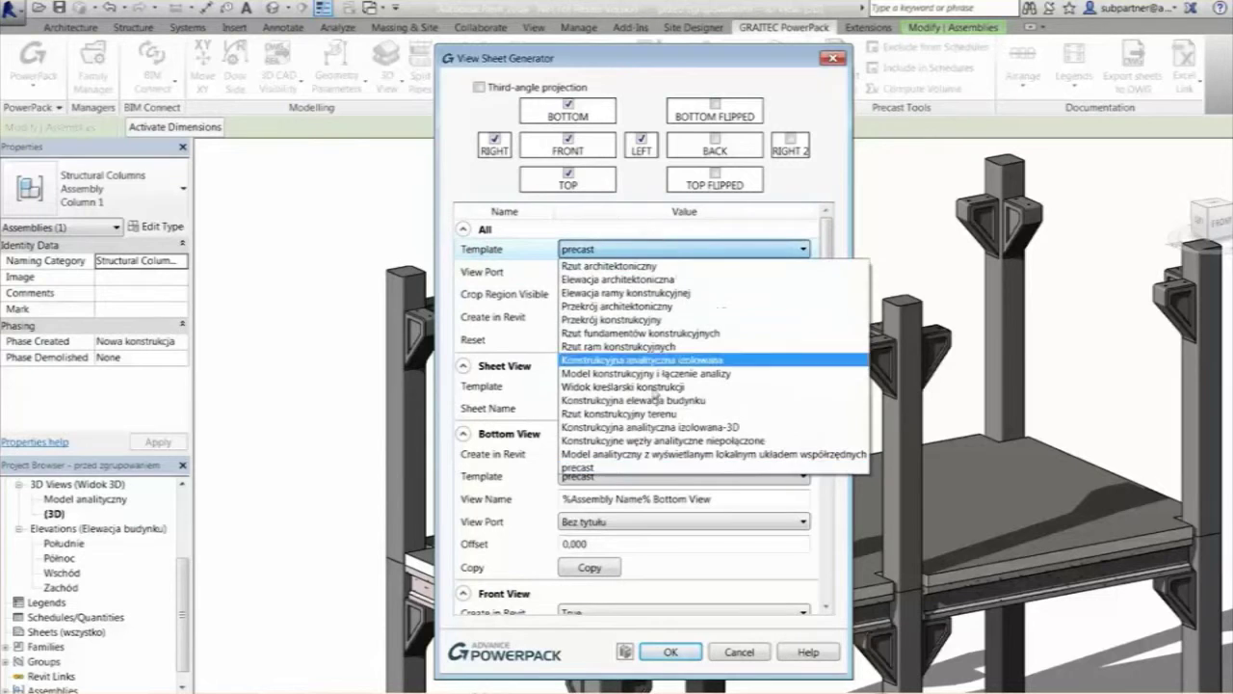
left_click(609, 468)
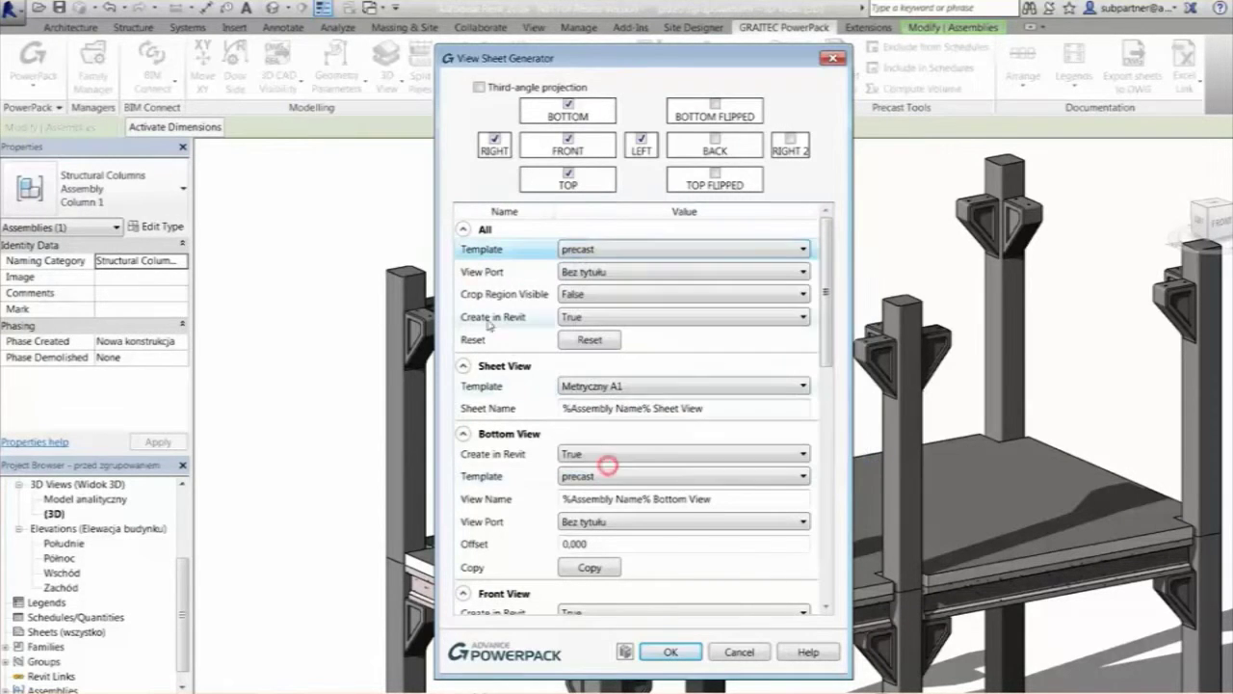
left_click(625, 274)
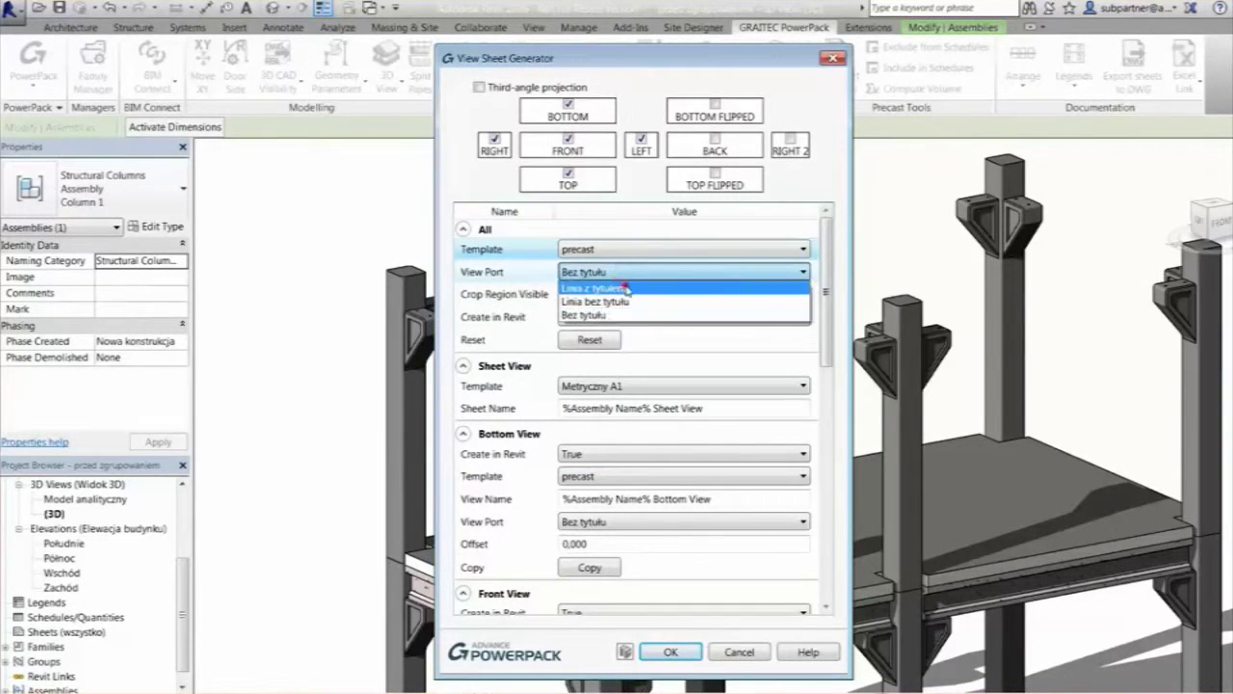
left_click(628, 288)
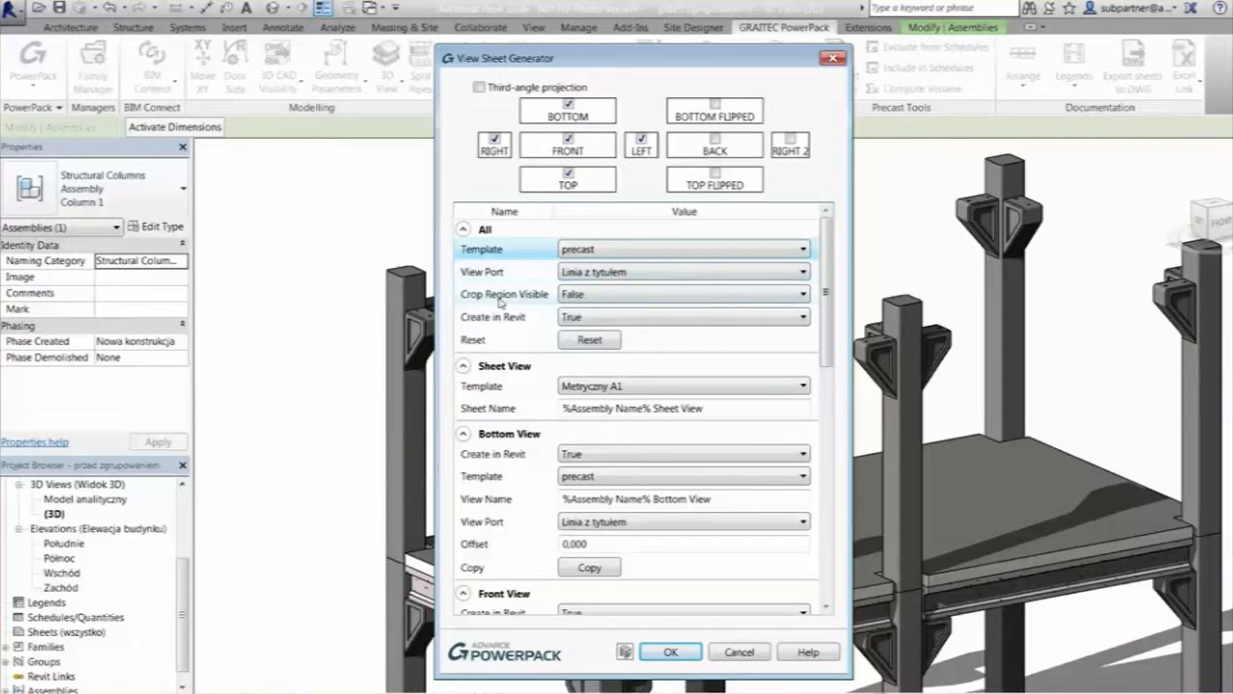
left_click(622, 294)
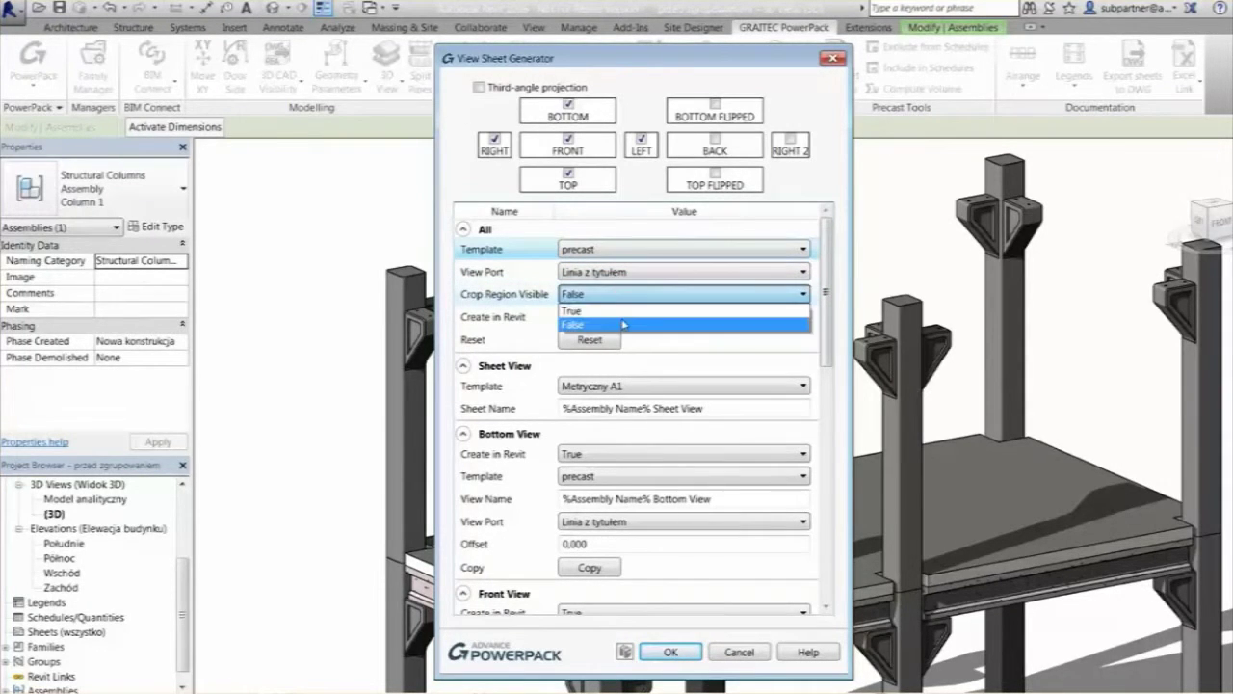
left_click(621, 318)
left_click(599, 318)
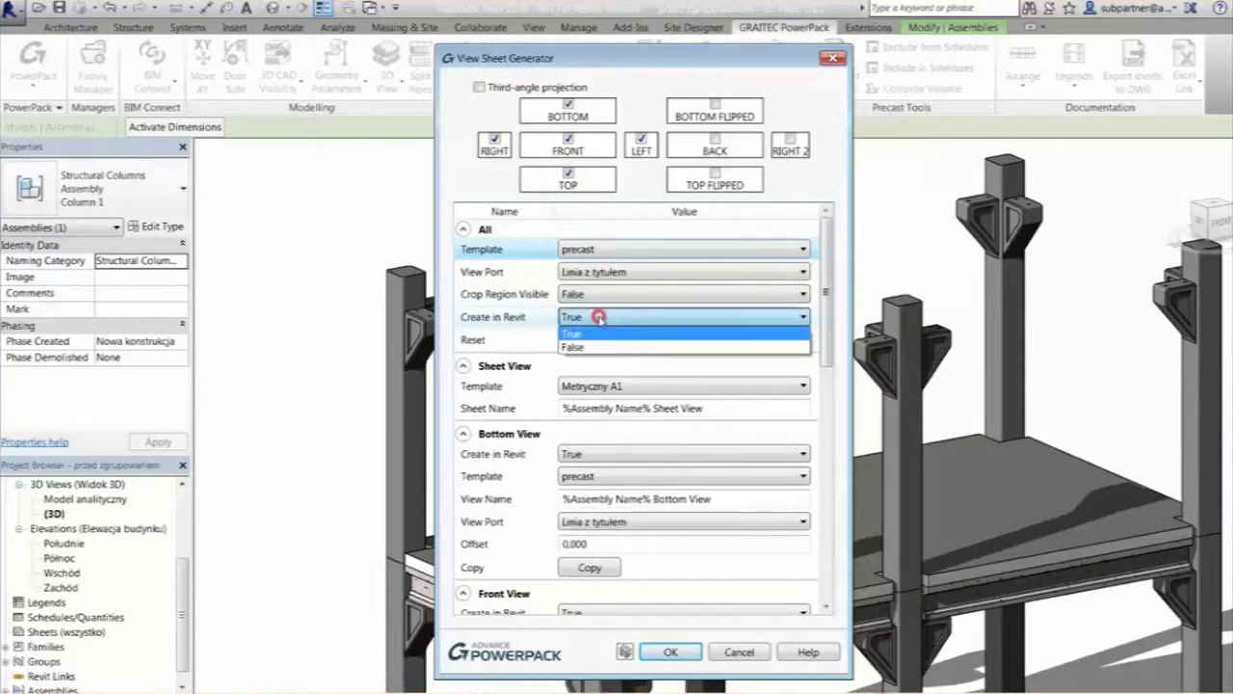
left_click(599, 335)
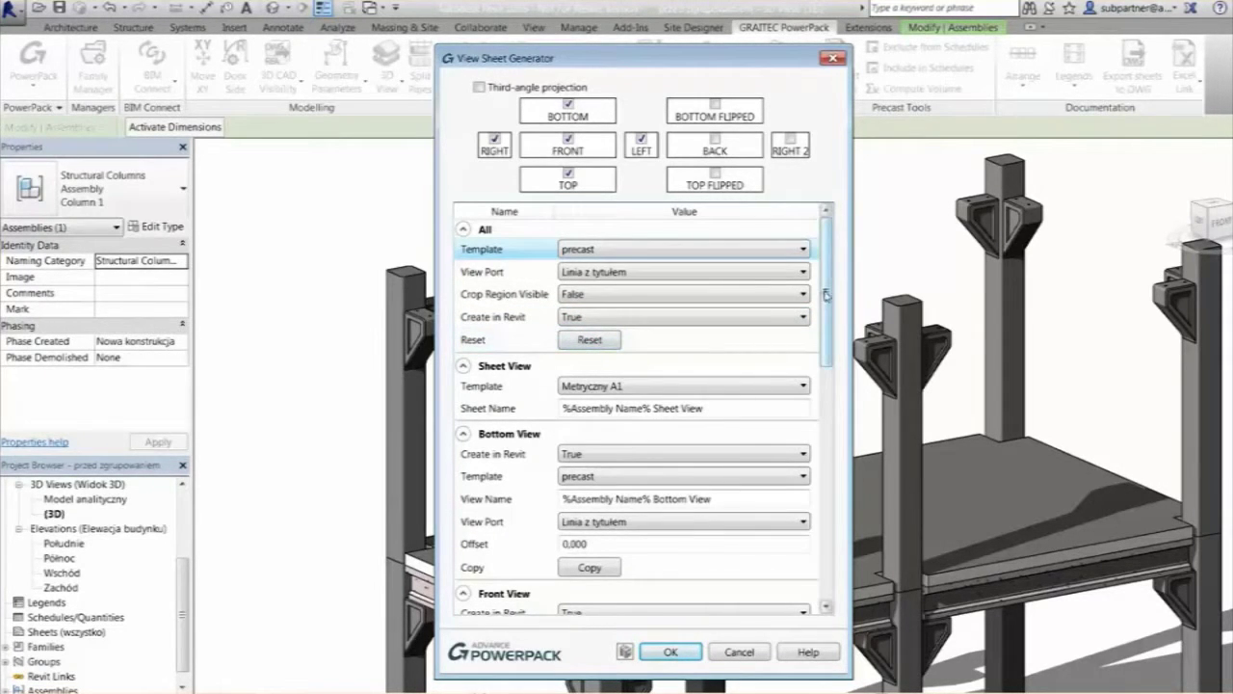
- Use the Metryczny A1 sheet template, review the individual view settings and generate the assembly's sheet and views
scroll(826, 295, "down", 4)
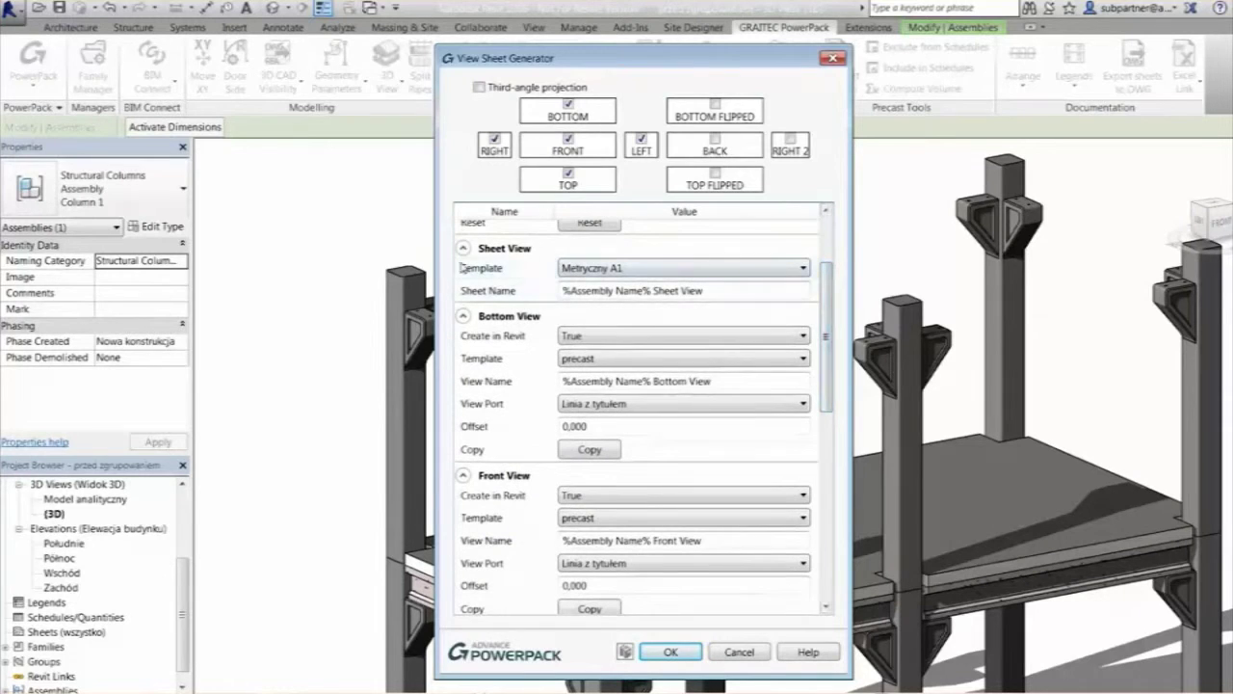
left_click(579, 268)
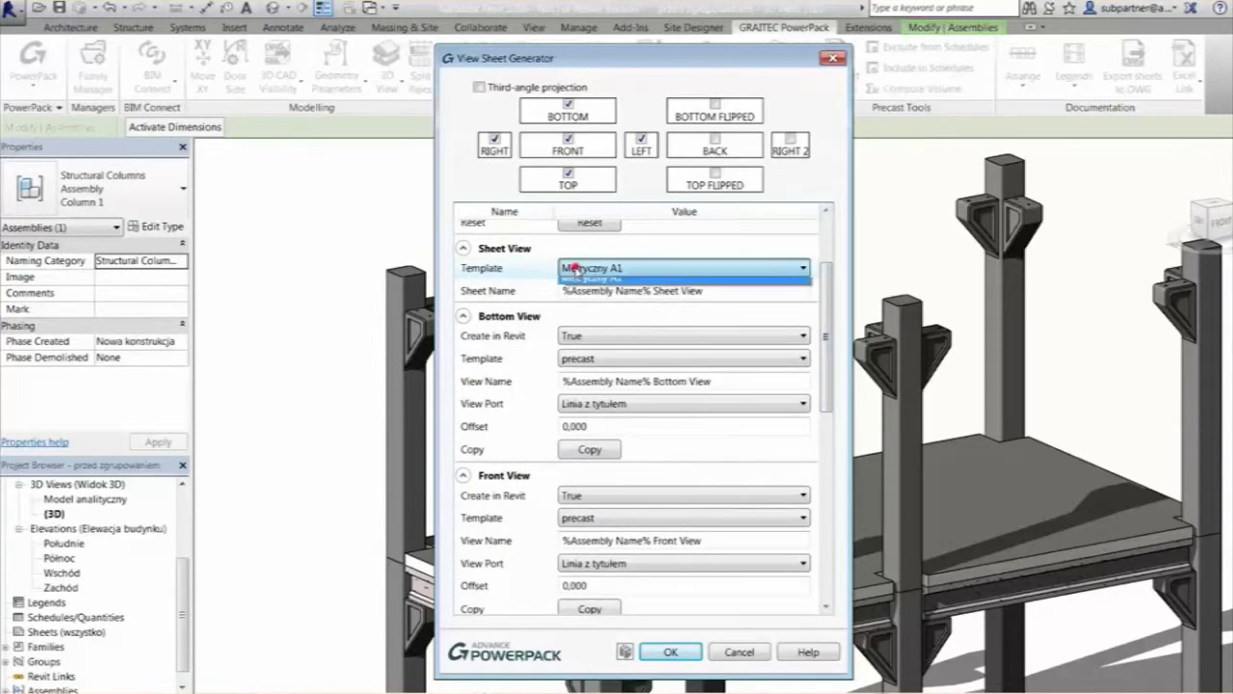
left_click(482, 277)
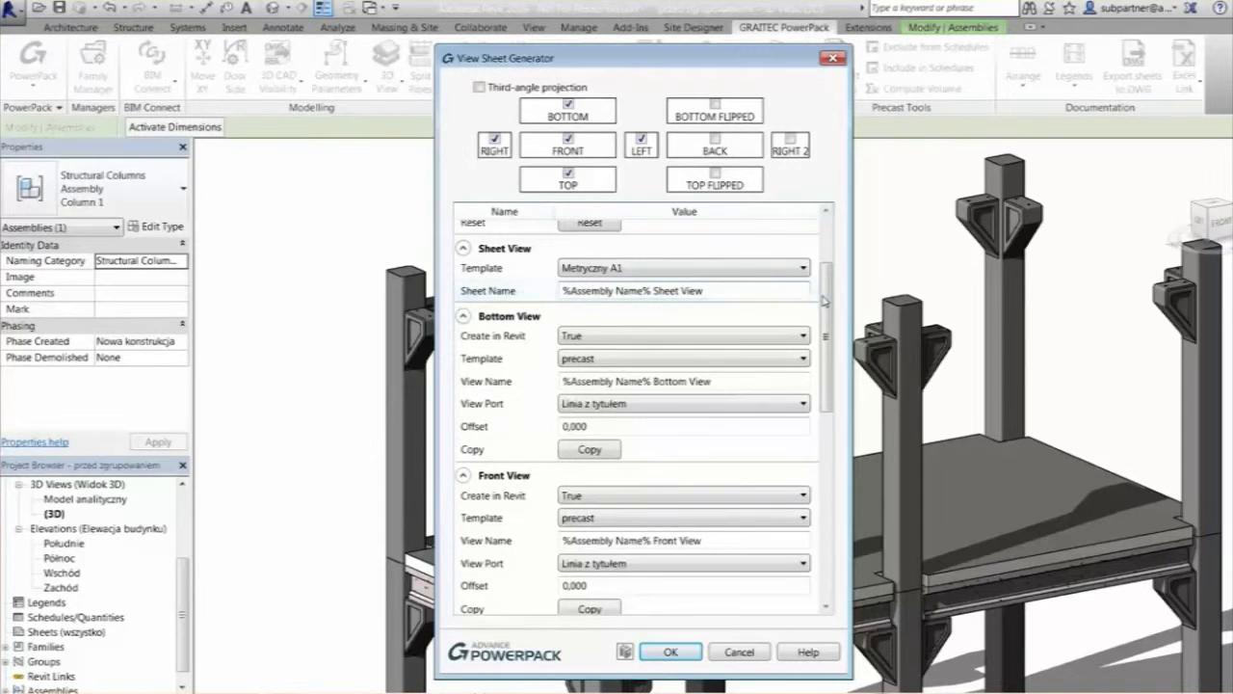
left_click_drag(825, 289, 825, 307)
scroll(785, 312, "down", 3)
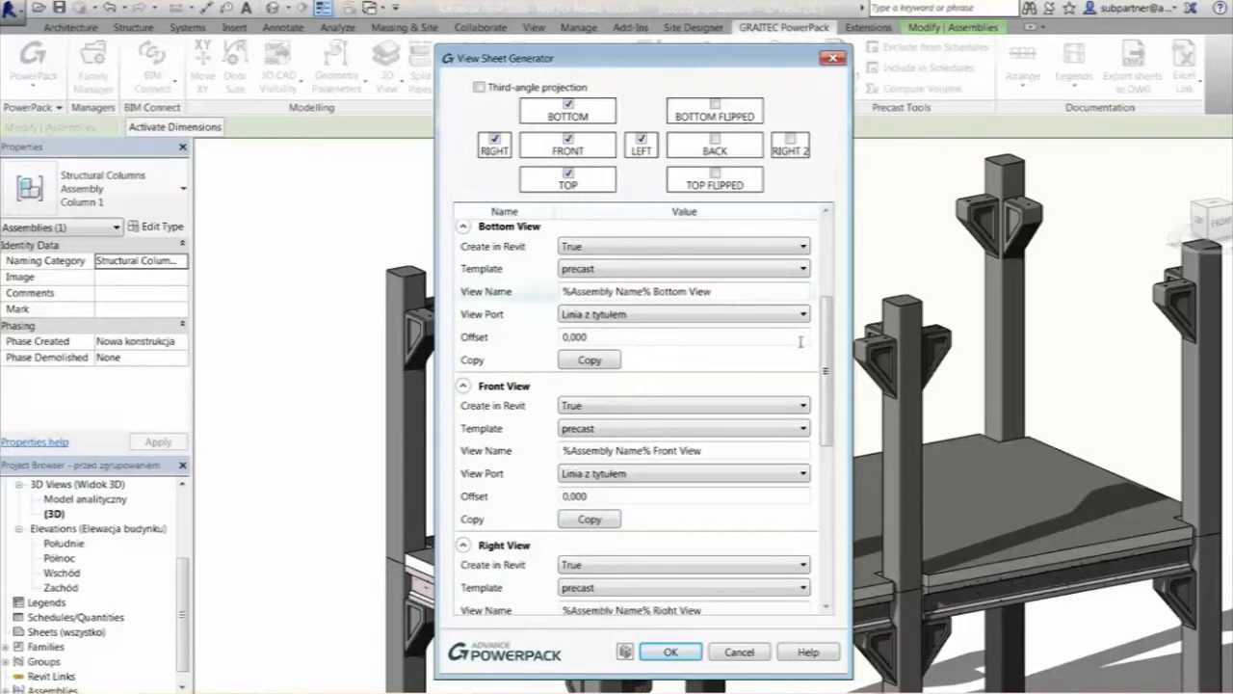
left_click_drag(827, 343, 835, 509)
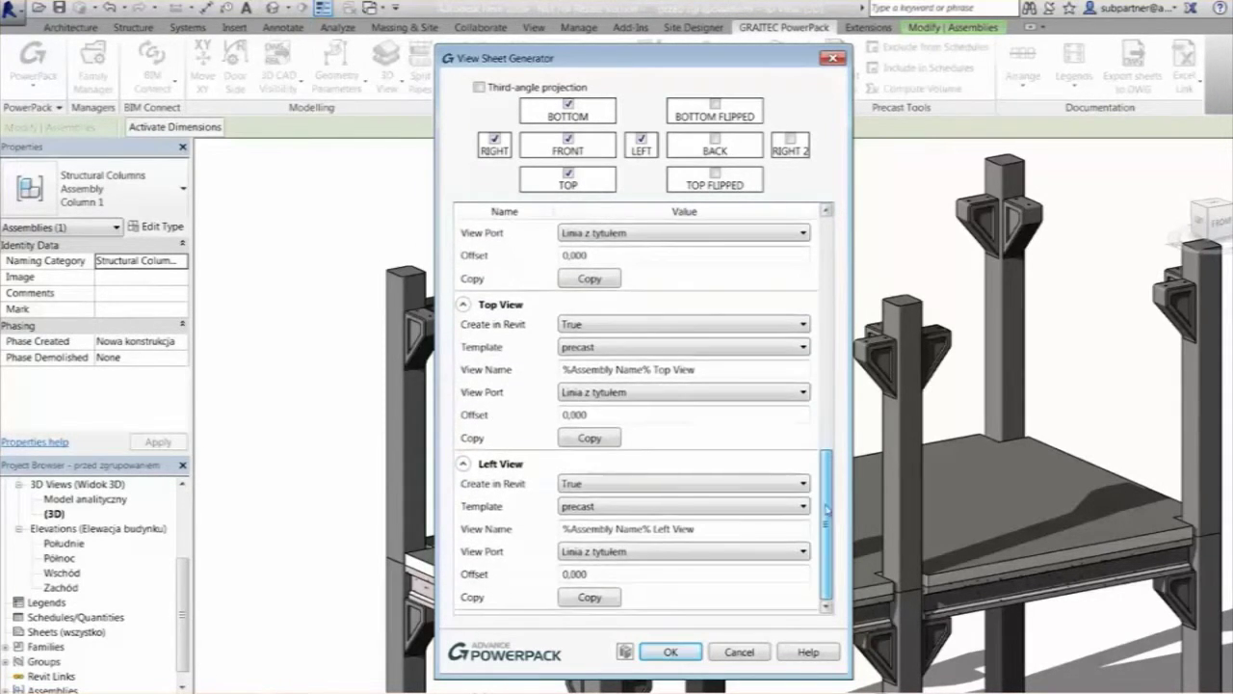
left_click(675, 652)
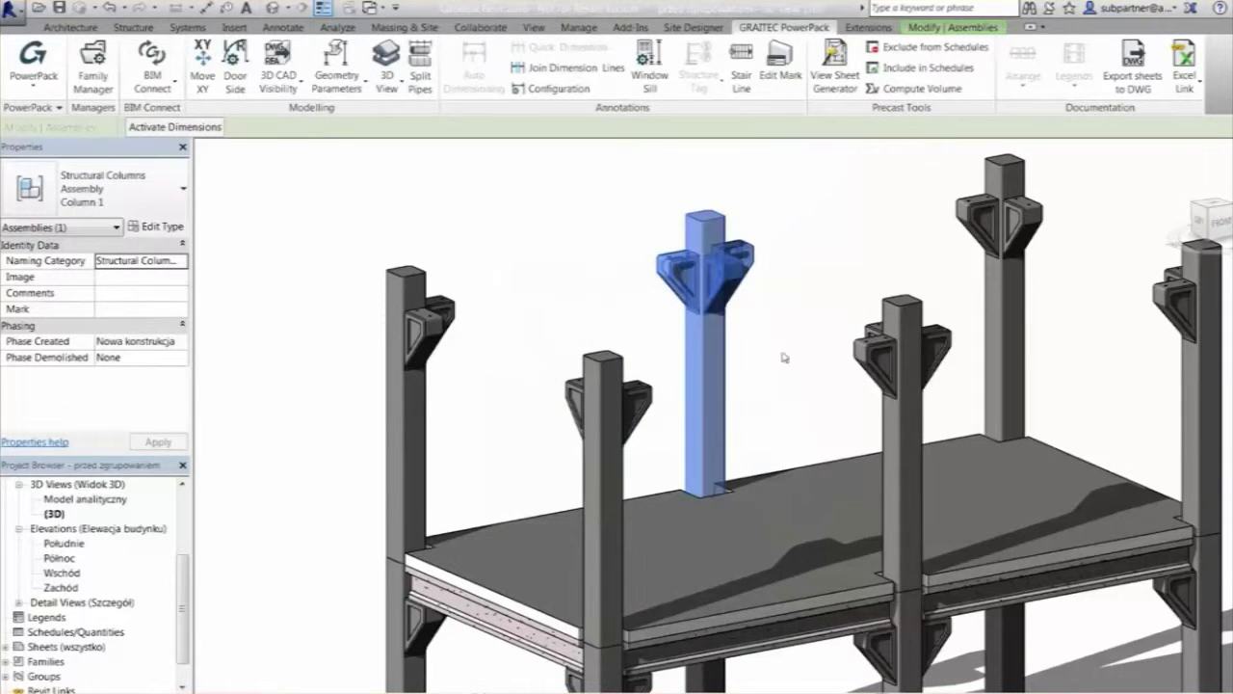
- Open the Column 1 Bottom View from the detail views and clear the selection
left_click_drag(183, 602, 183, 594)
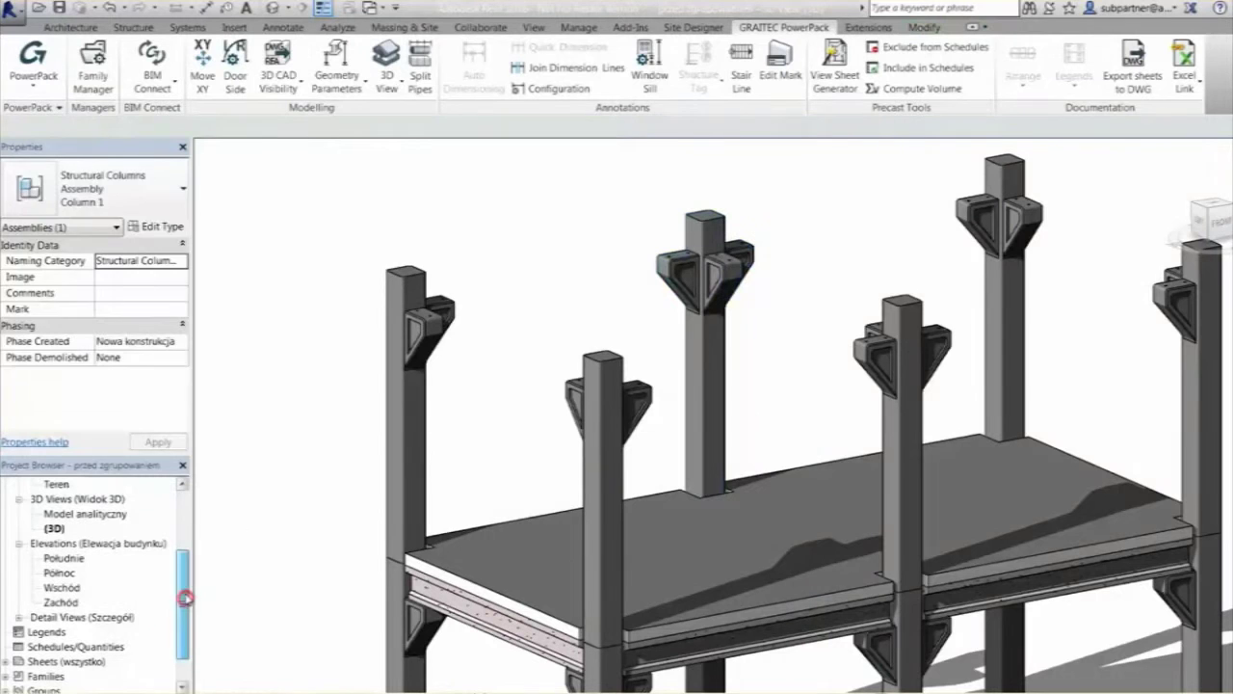
left_click(65, 618)
left_click(18, 617)
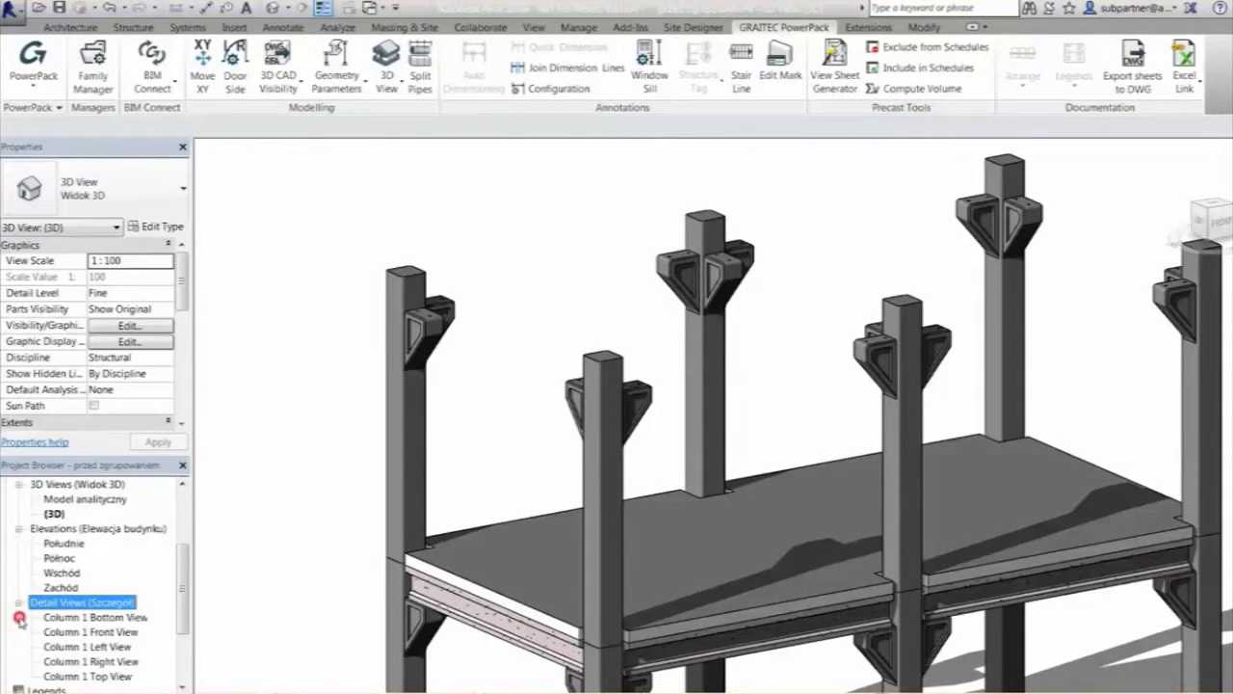
double_click(63, 618)
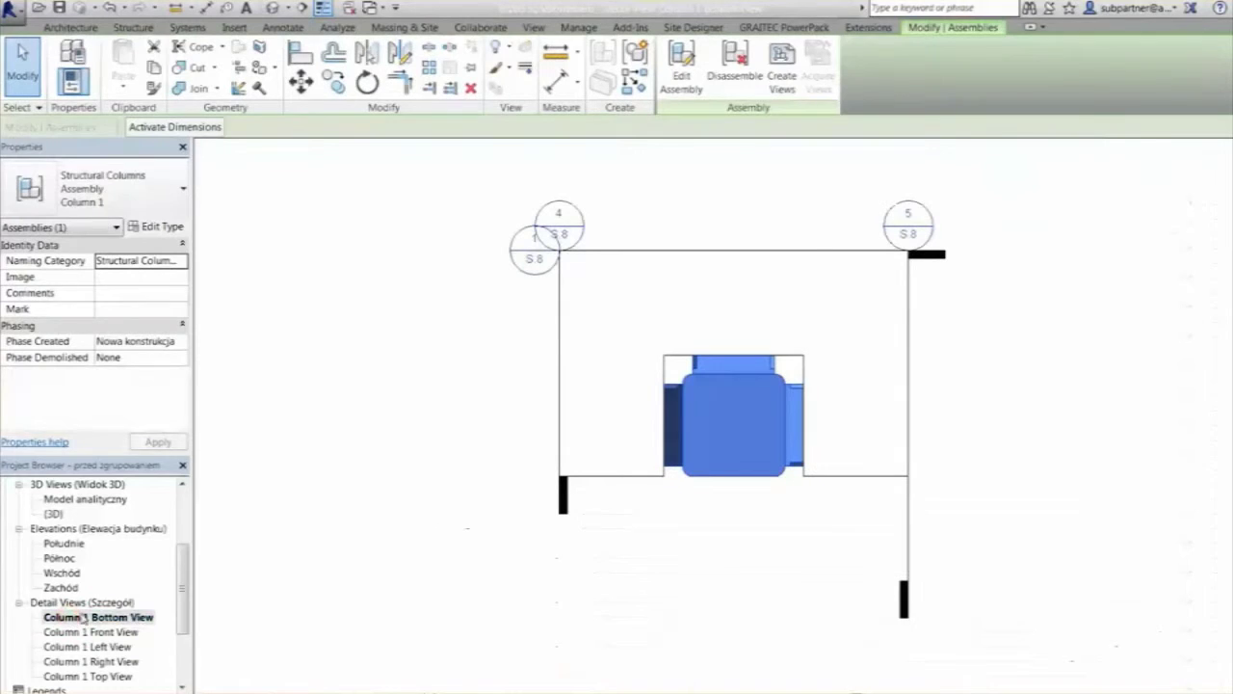
left_click(734, 533)
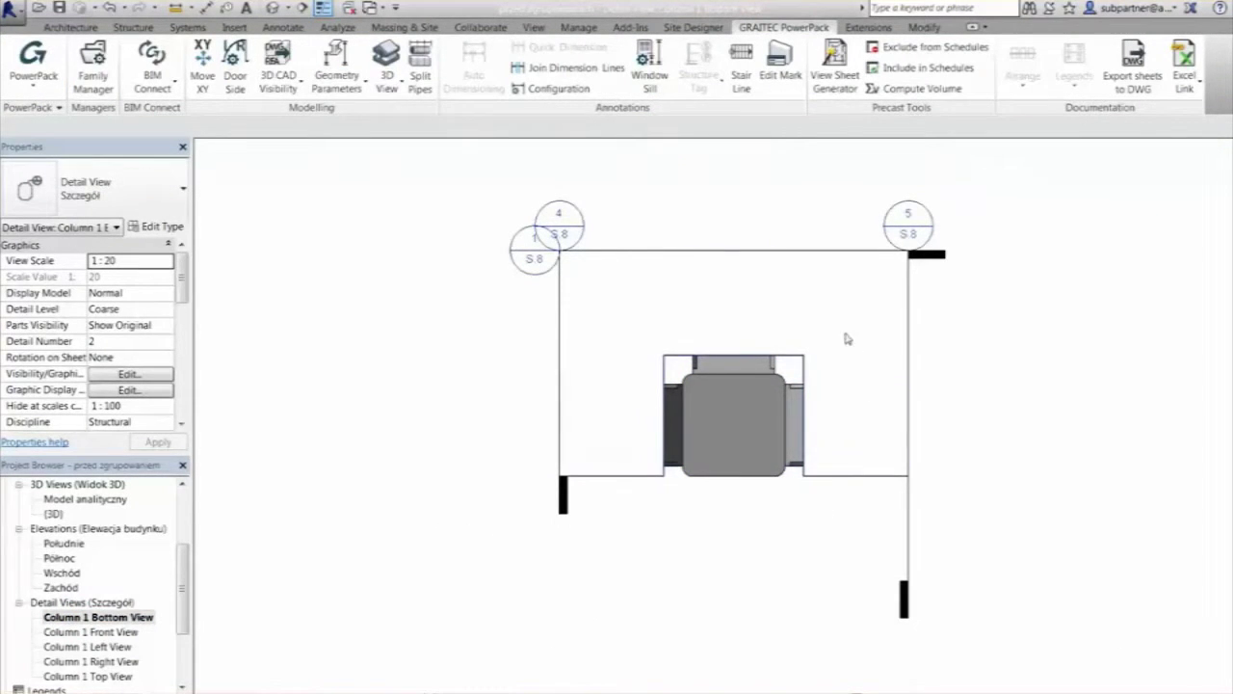
- Hide the floor slab element covering the column corbels in the bottom view
right_click(801, 348)
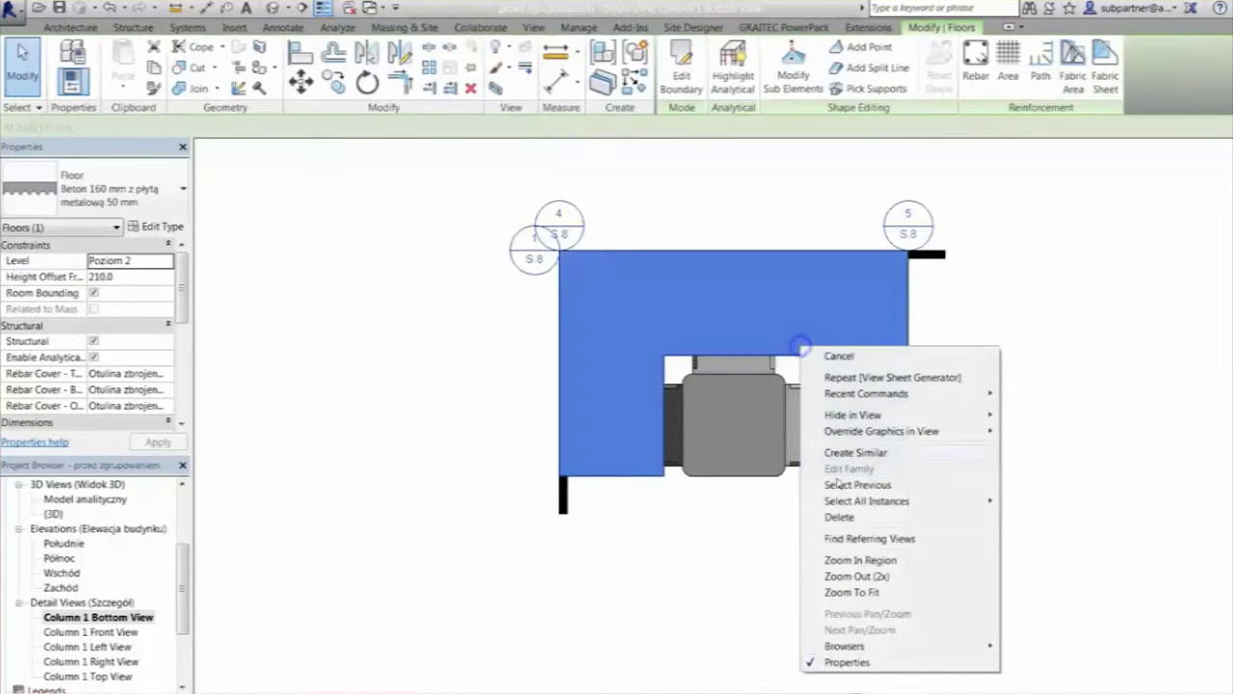
mouse_move(938, 414)
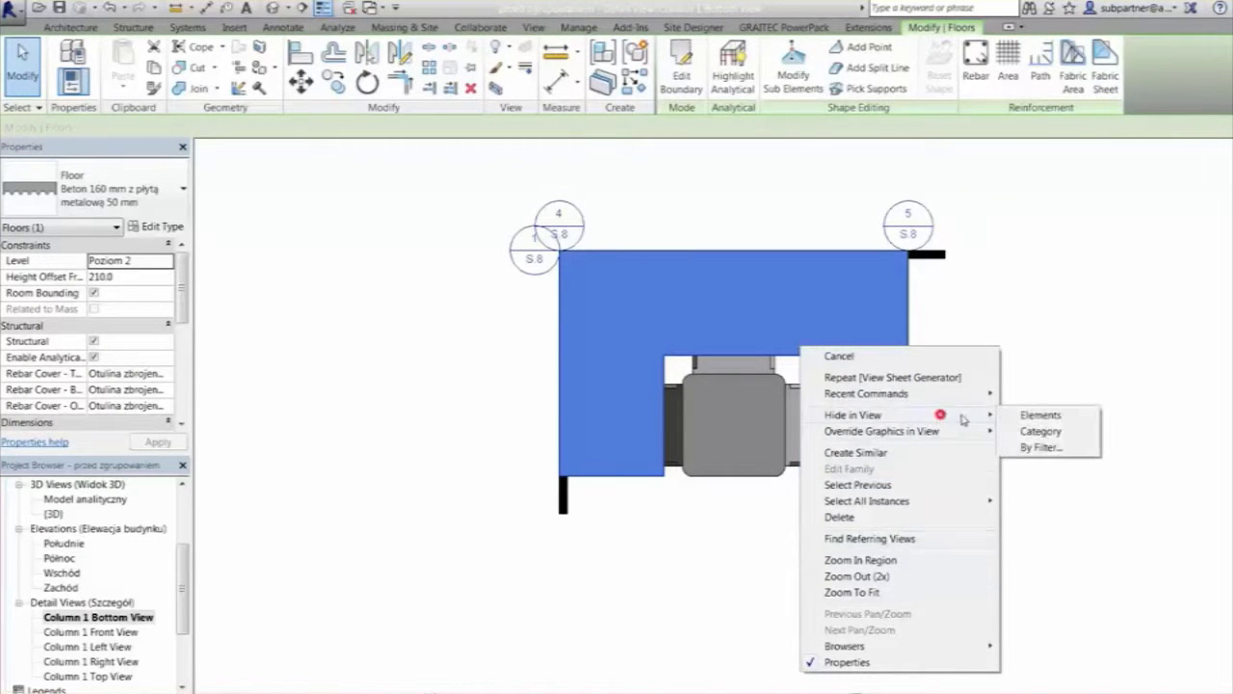
left_click(1023, 417)
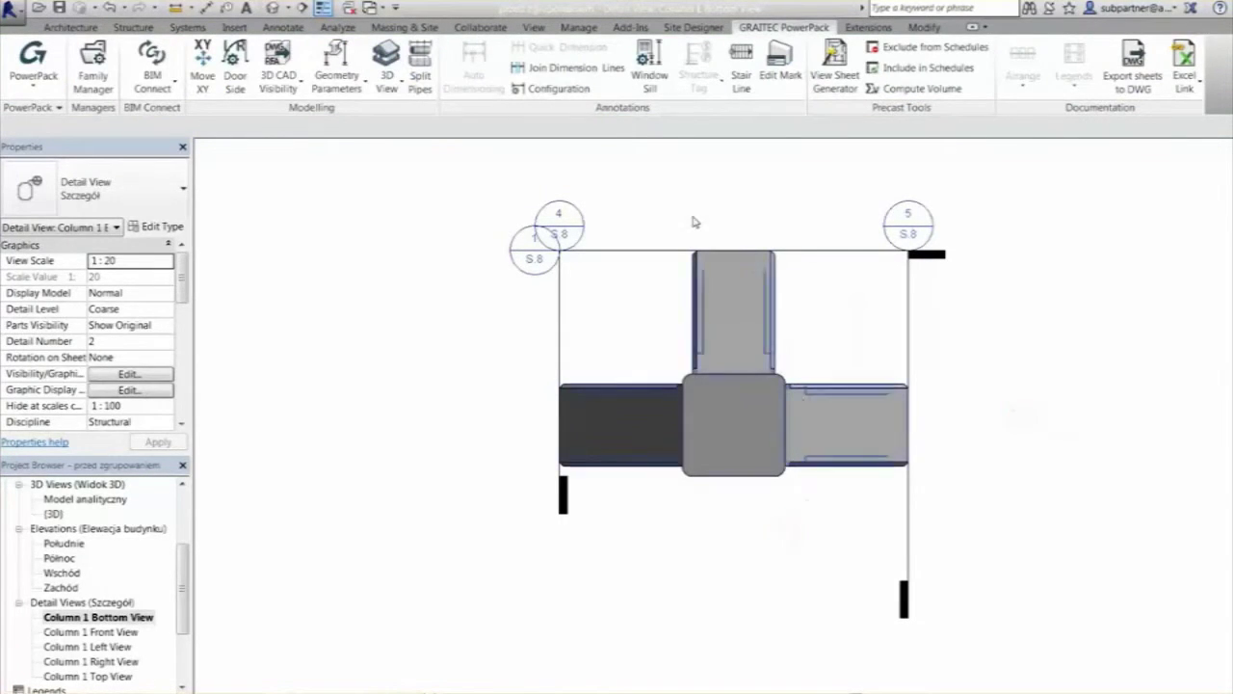
- Add an aligned dimension chain below the column, from its left face through the centreline to its right face
left_click(208, 8)
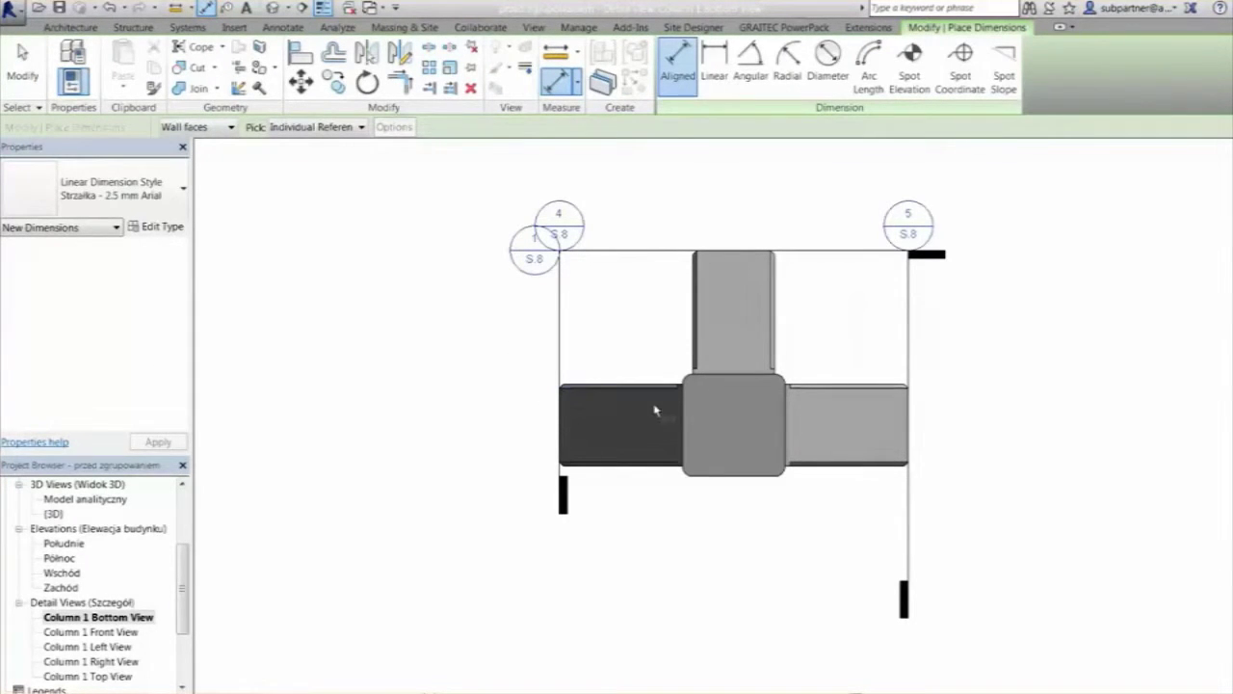
left_click(684, 415)
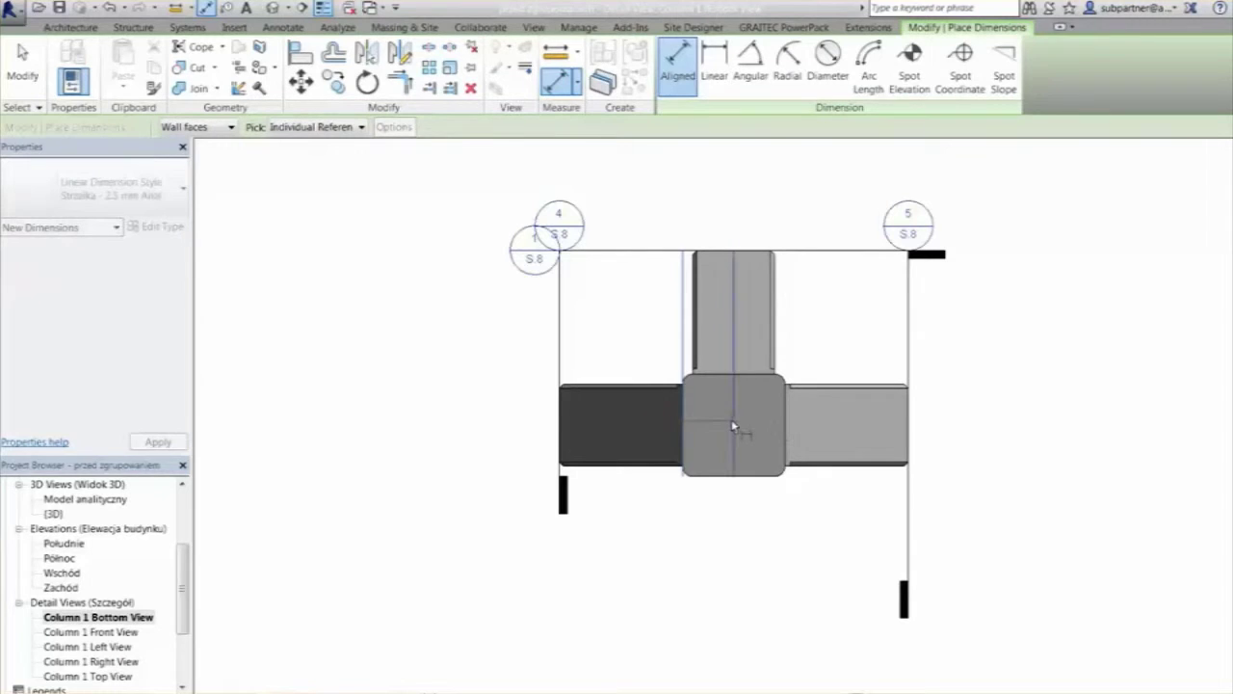
left_click(734, 427)
left_click(784, 430)
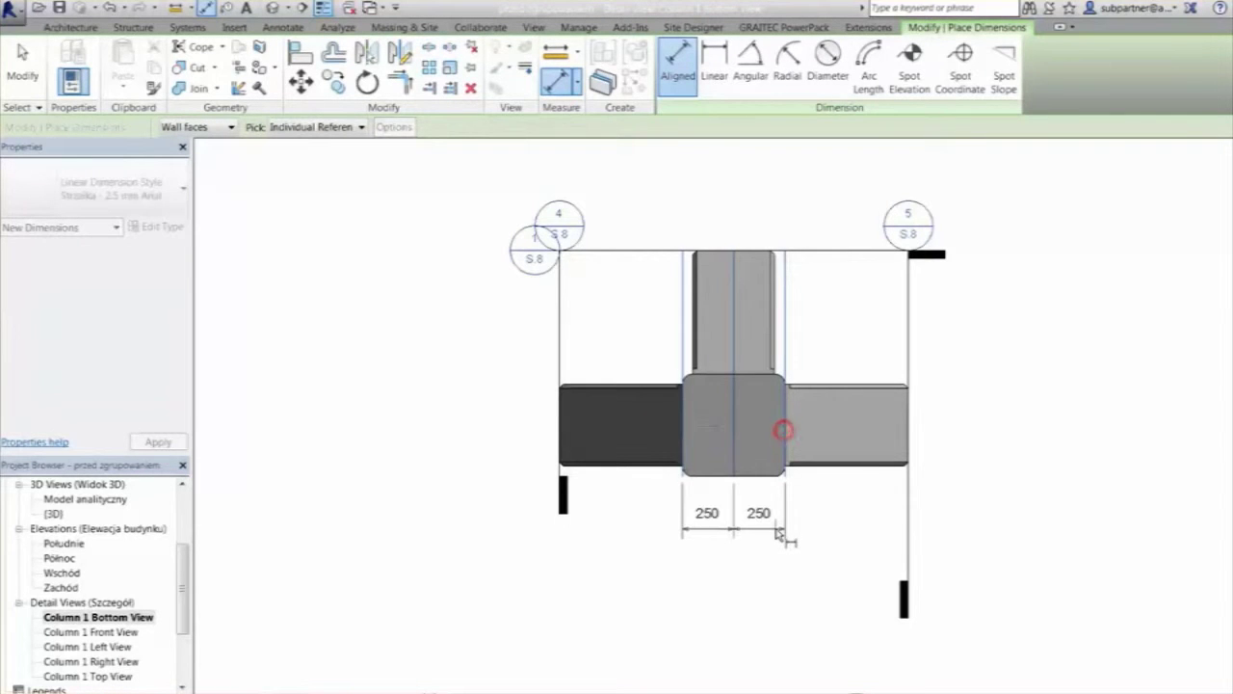
left_click(792, 567)
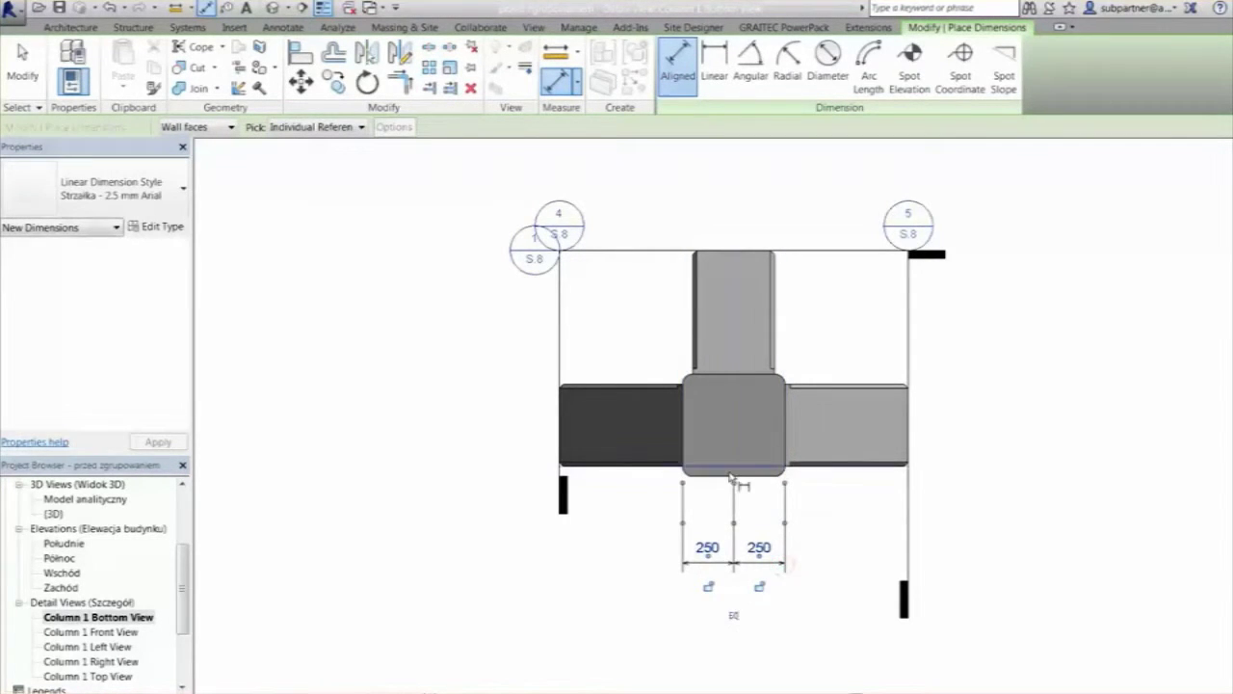
- Dimension the column's overall width between its left and right faces, placed below the existing centreline chain
middle_click_drag(709, 476, 622, 372)
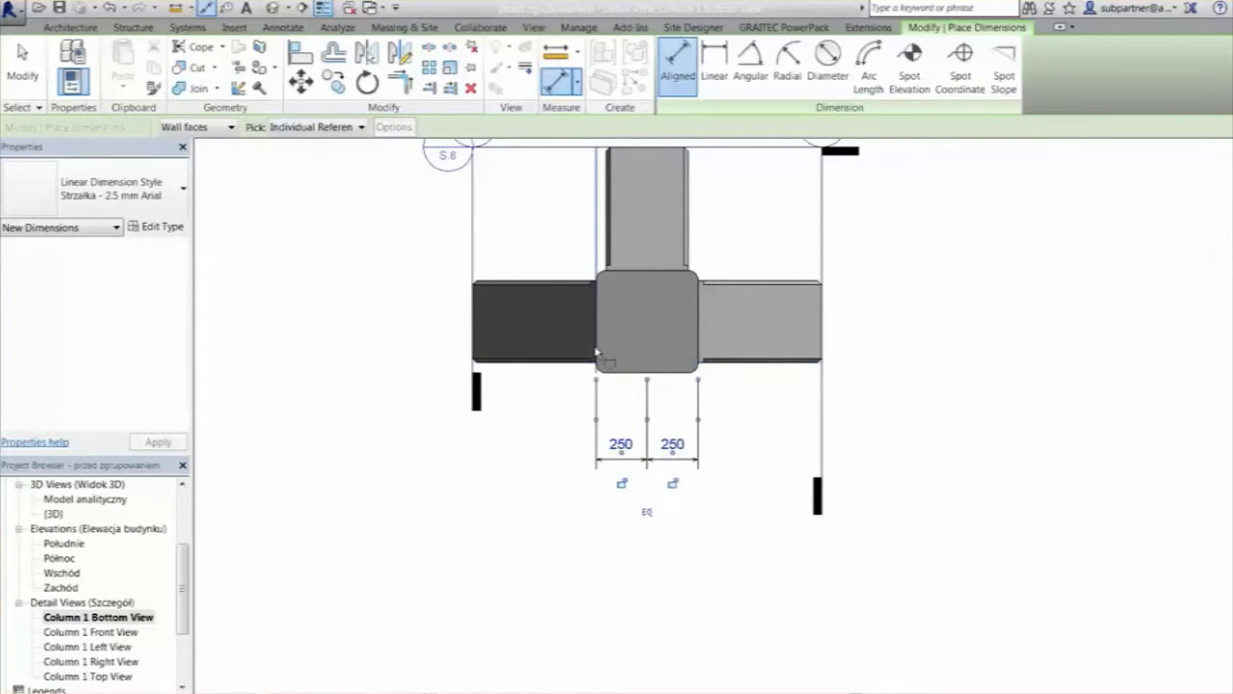
left_click(596, 354)
left_click(699, 349)
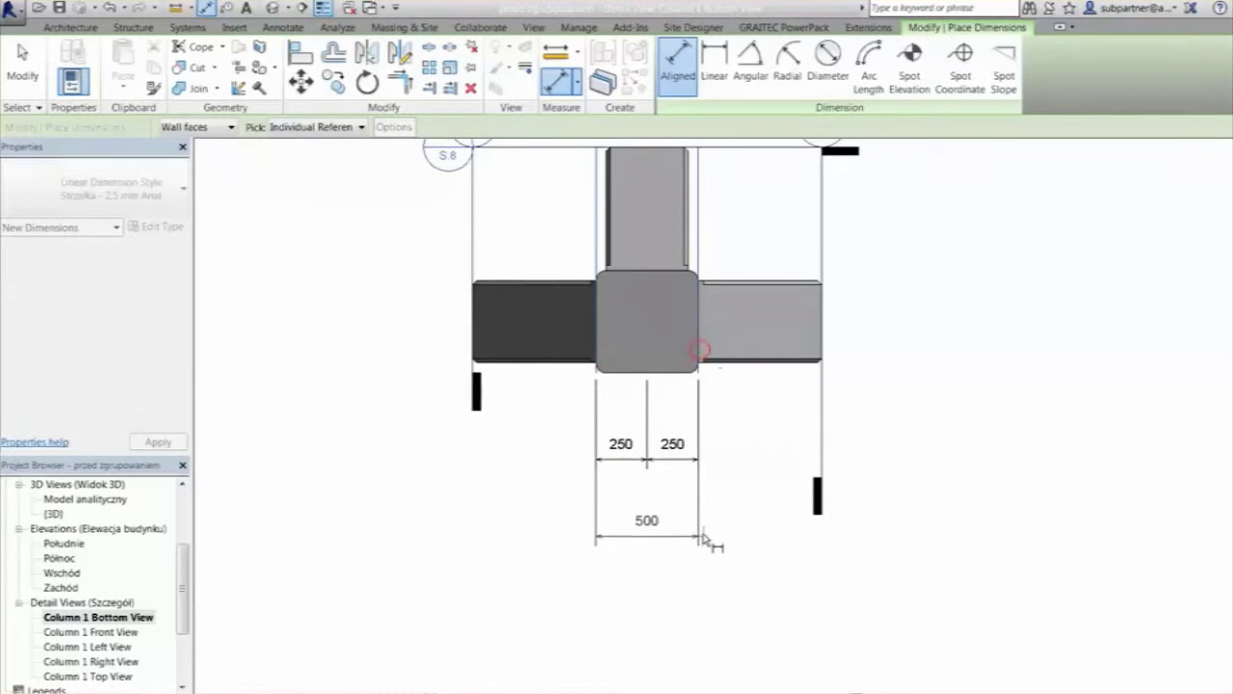
left_click(709, 561)
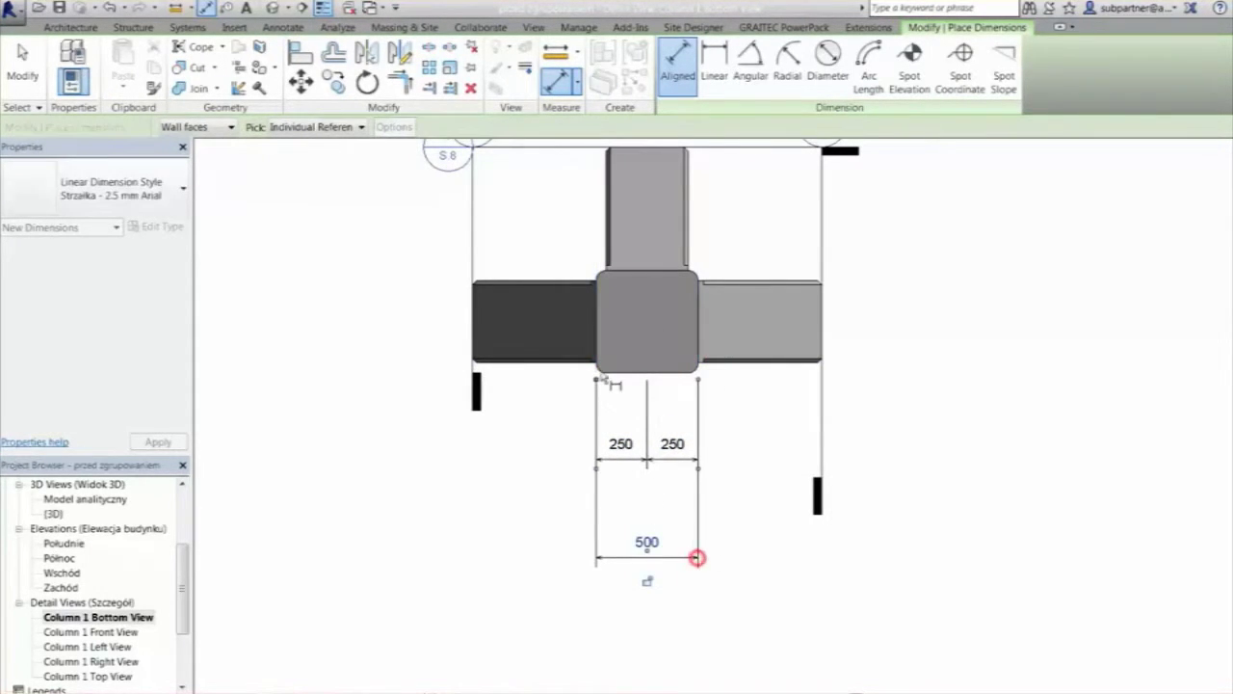
- Add a dimension chain across the column faces and both edges of the upper corbel, between the two existing horizontal dimension lines
left_click(592, 334)
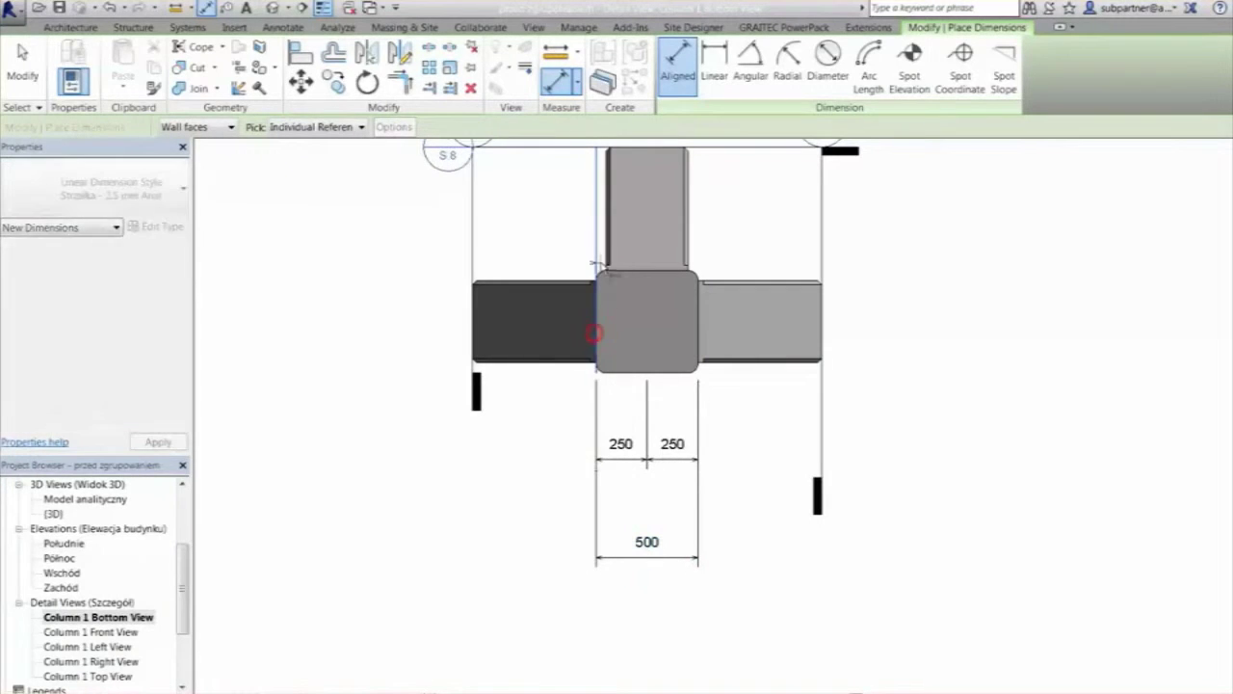
left_click(603, 256)
left_click(686, 232)
left_click(699, 327)
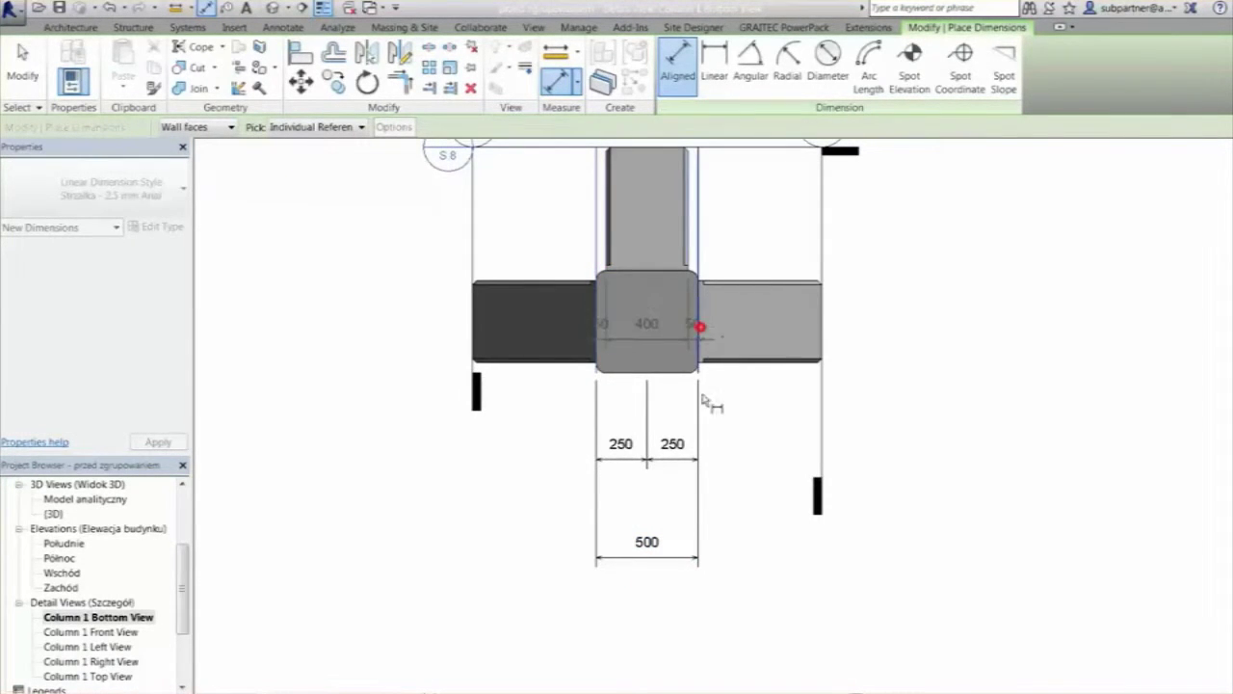
left_click(713, 509)
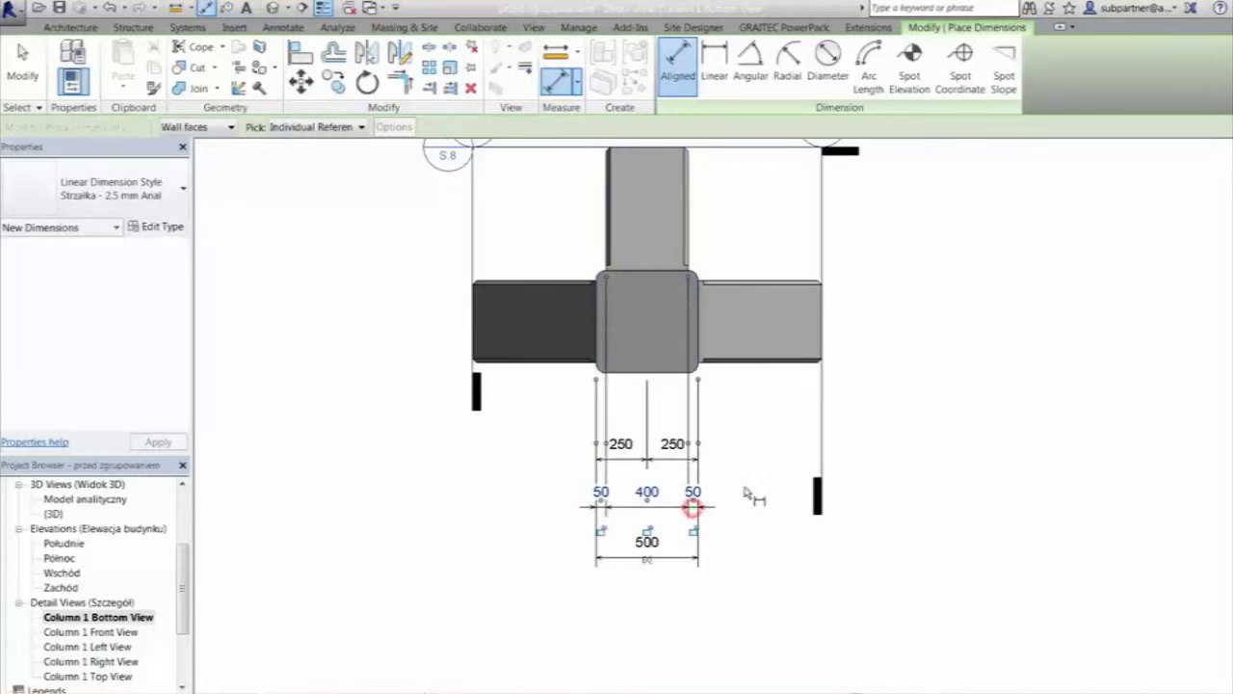
- Add a vertical dimension chain through the column's lower and upper faces and the right corbel's edges, placed to the right of the corbel
mouse_move(768, 402)
middle_mouse_down()
mouse_move(746, 498)
mouse_move(730, 426)
middle_mouse_up()
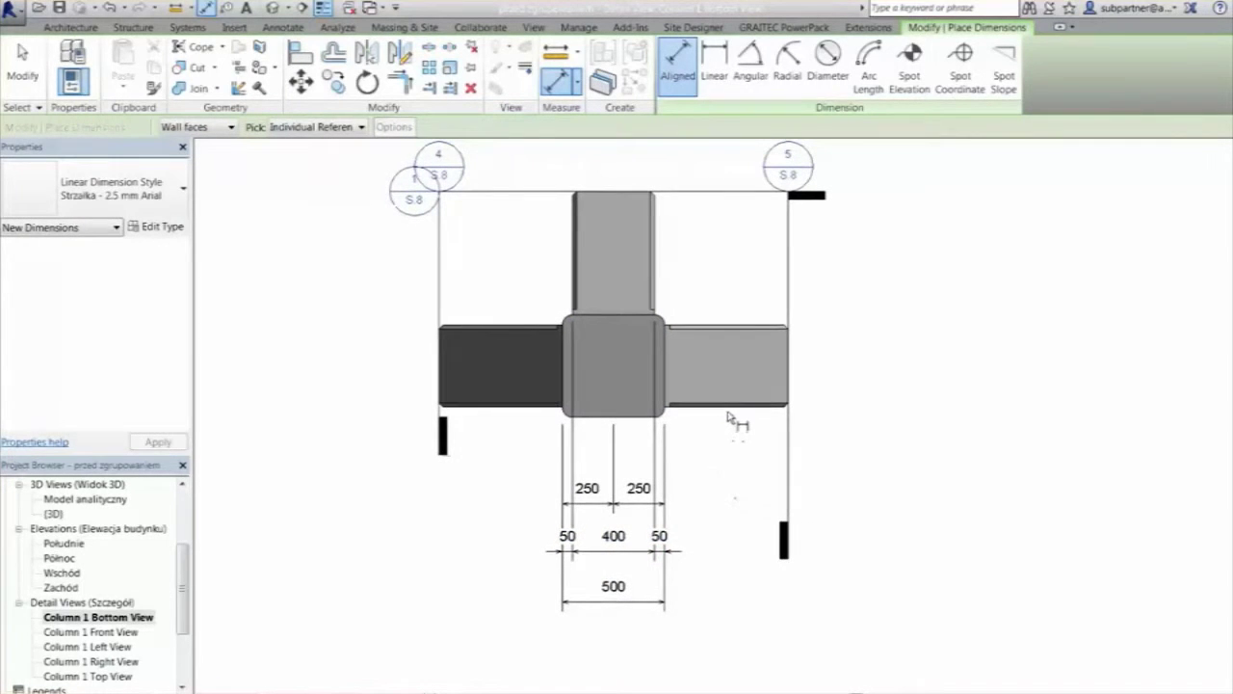
left_click(727, 415)
left_click(708, 405)
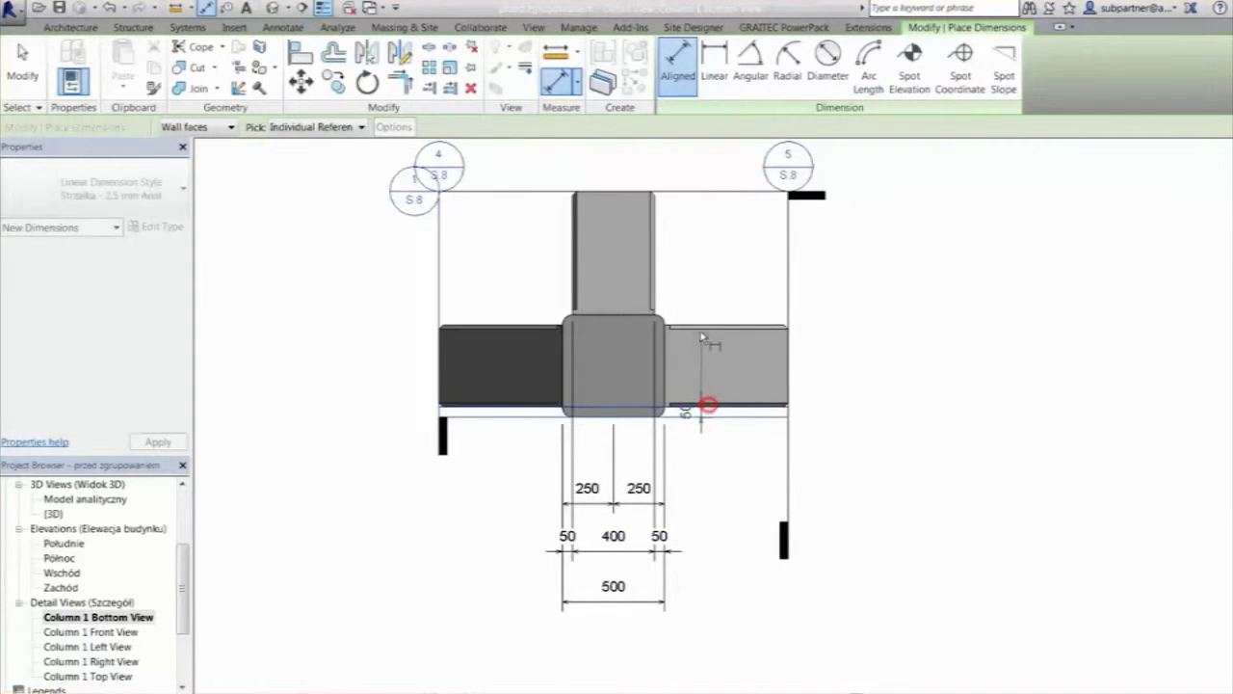
left_click(697, 328)
left_click(653, 315)
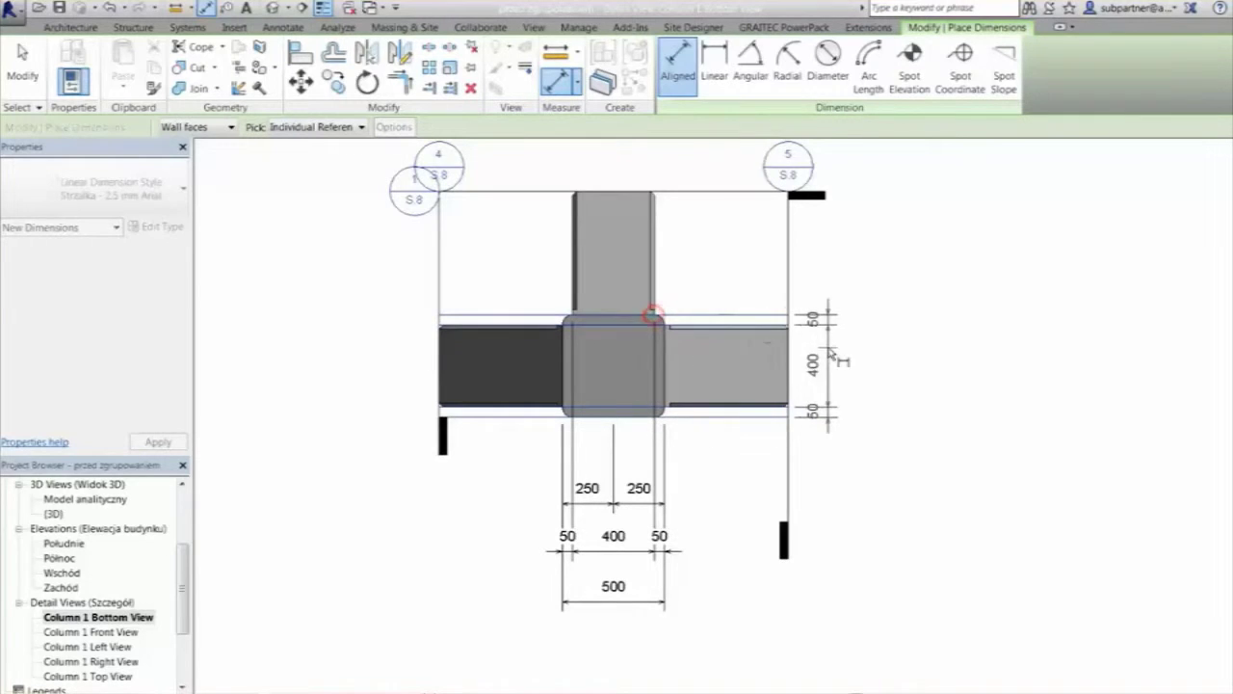
left_click(830, 359)
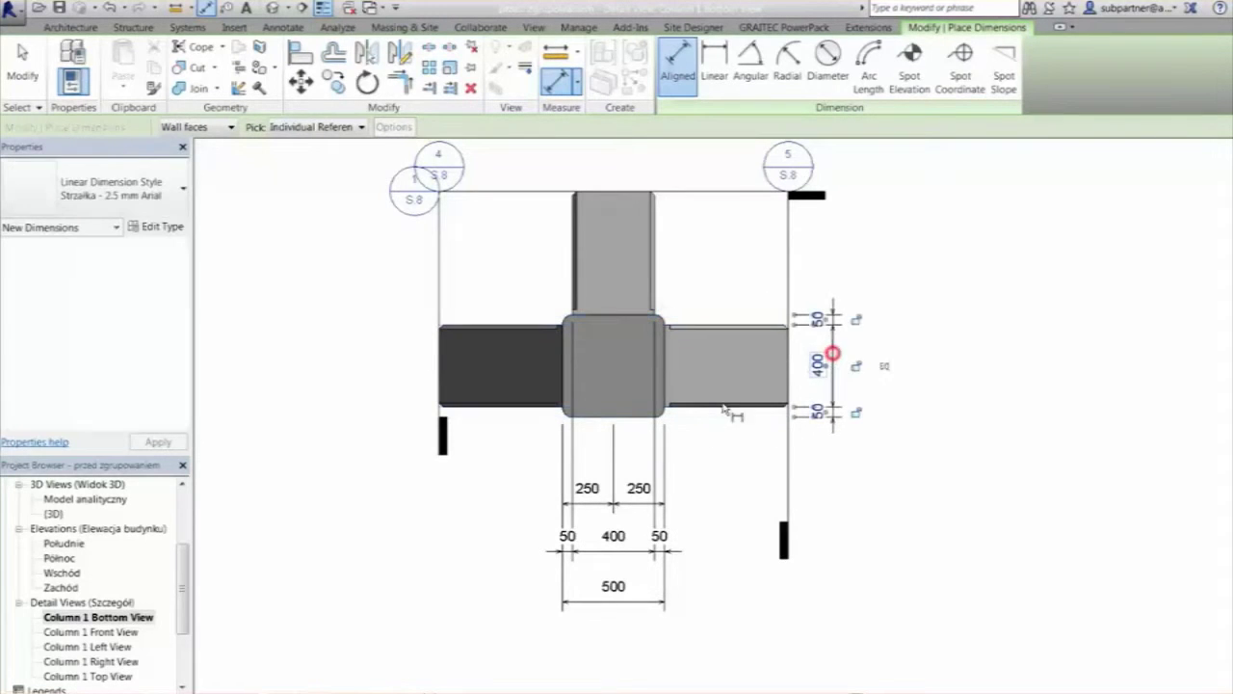
- Dimension the column's overall depth outside the vertical chain and finish dimensioning
left_click(623, 418)
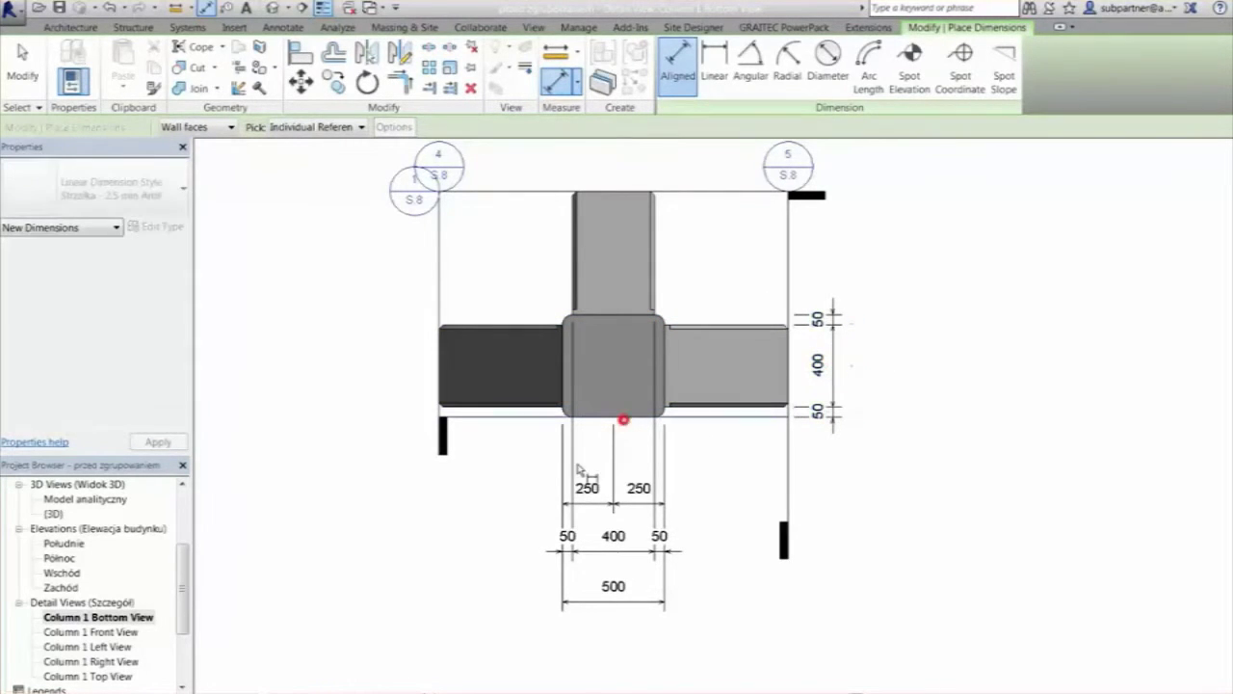
left_click(639, 314)
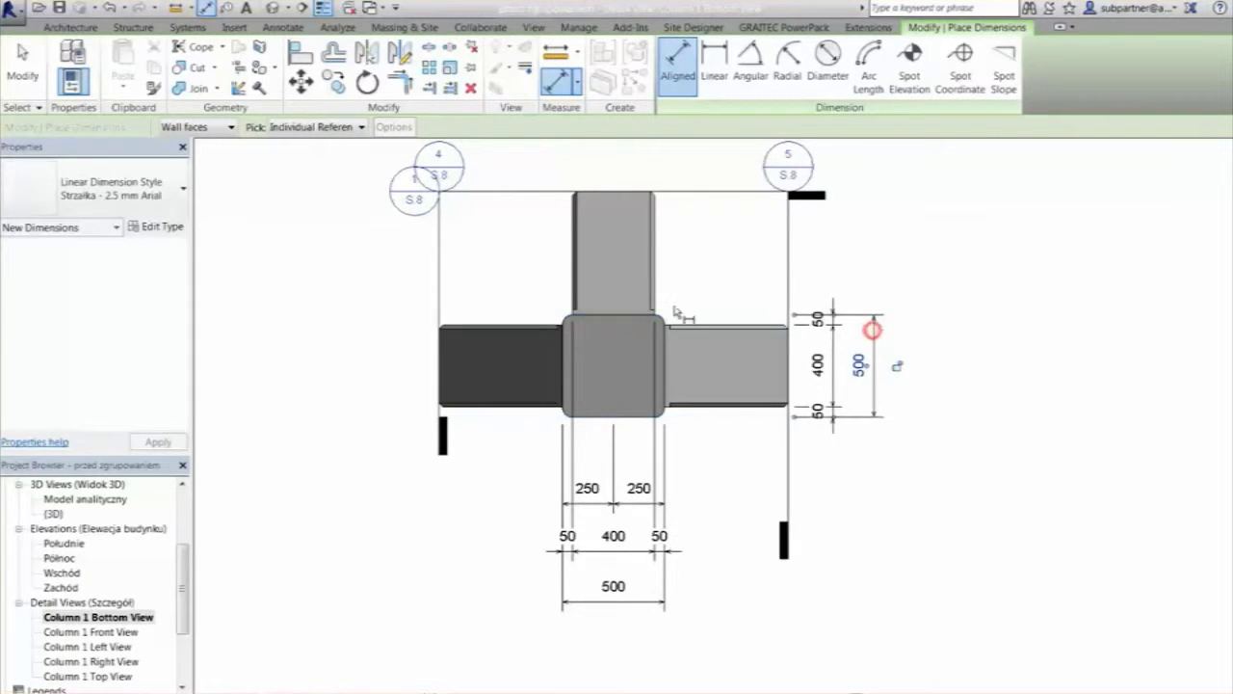
middle_click_drag(371, 308, 395, 378)
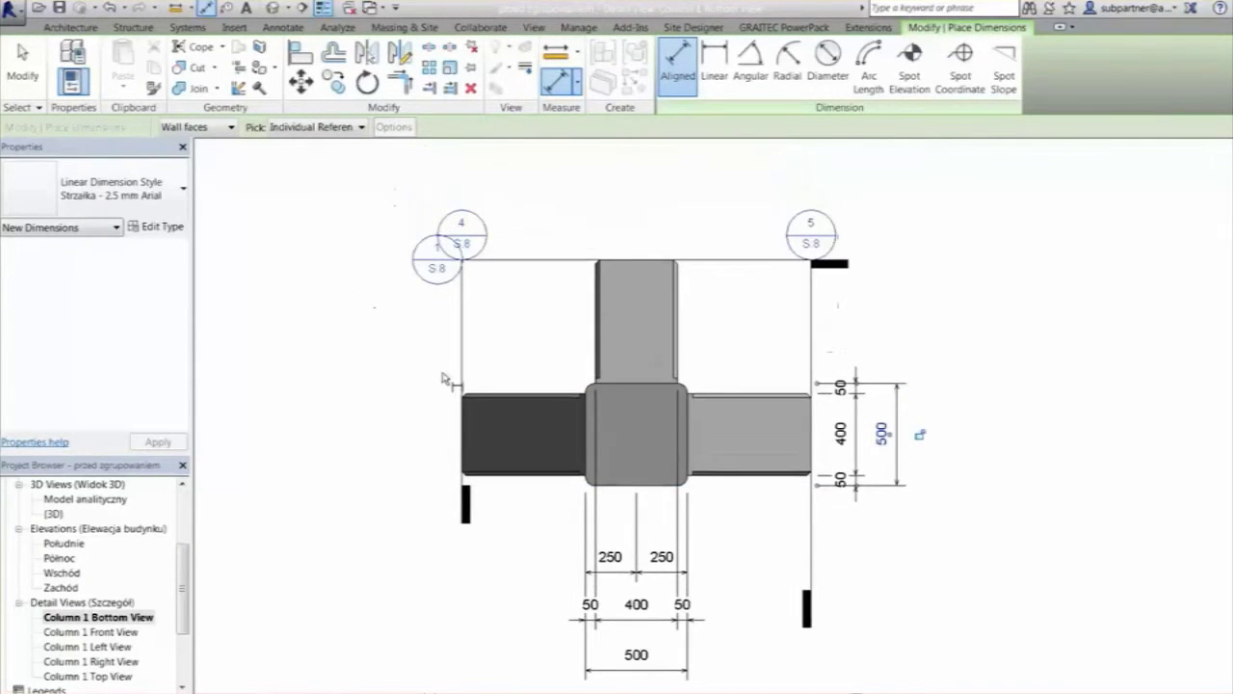
left_click(351, 362)
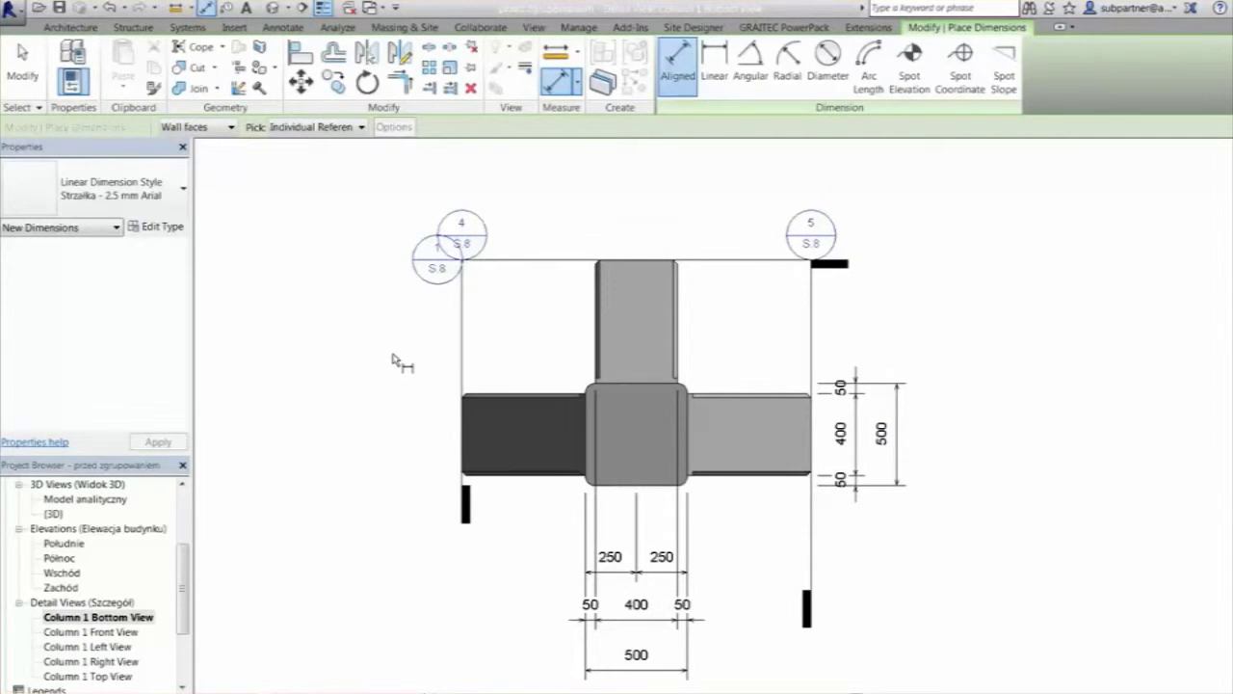
key("Escape")
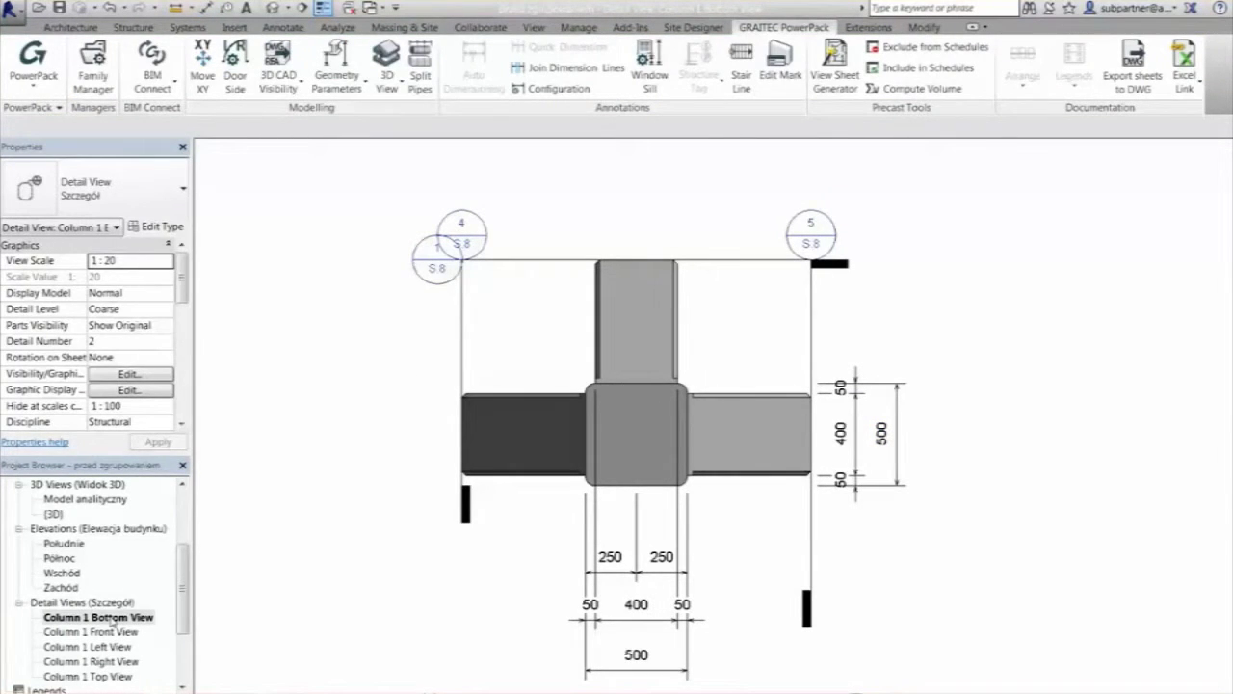
- Open the S.8 - Column 1 Sheet View from the project's sheets
right_click(111, 621)
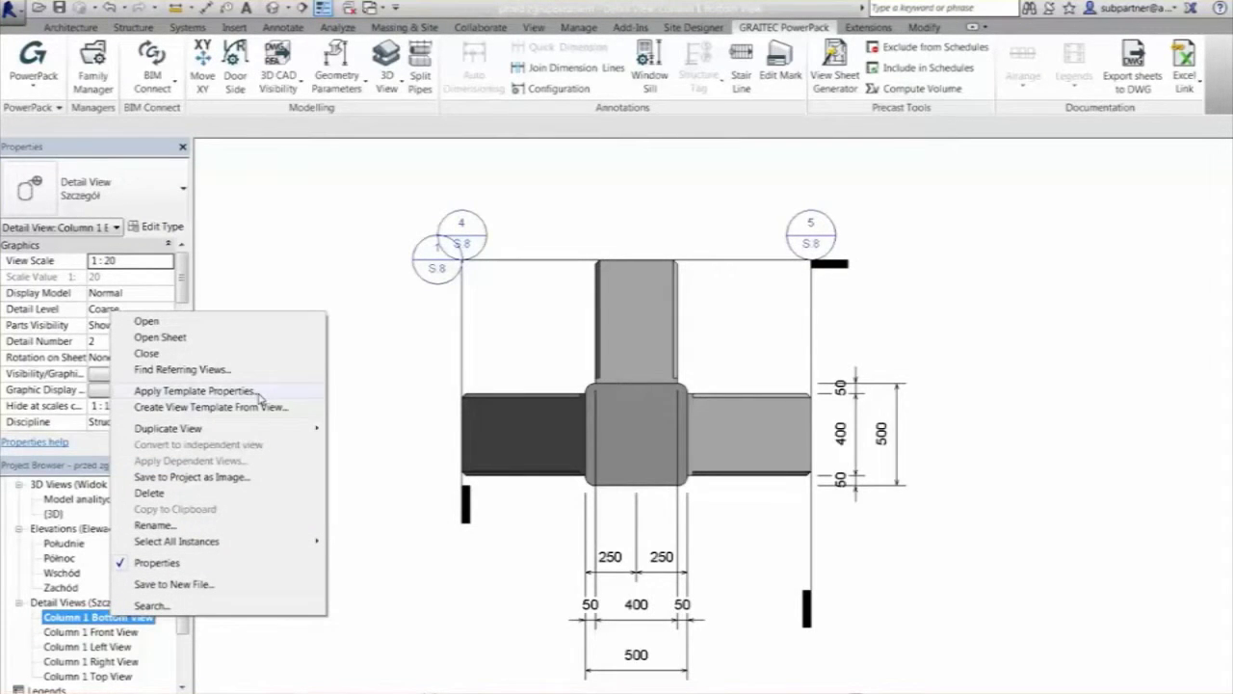
left_click(183, 623)
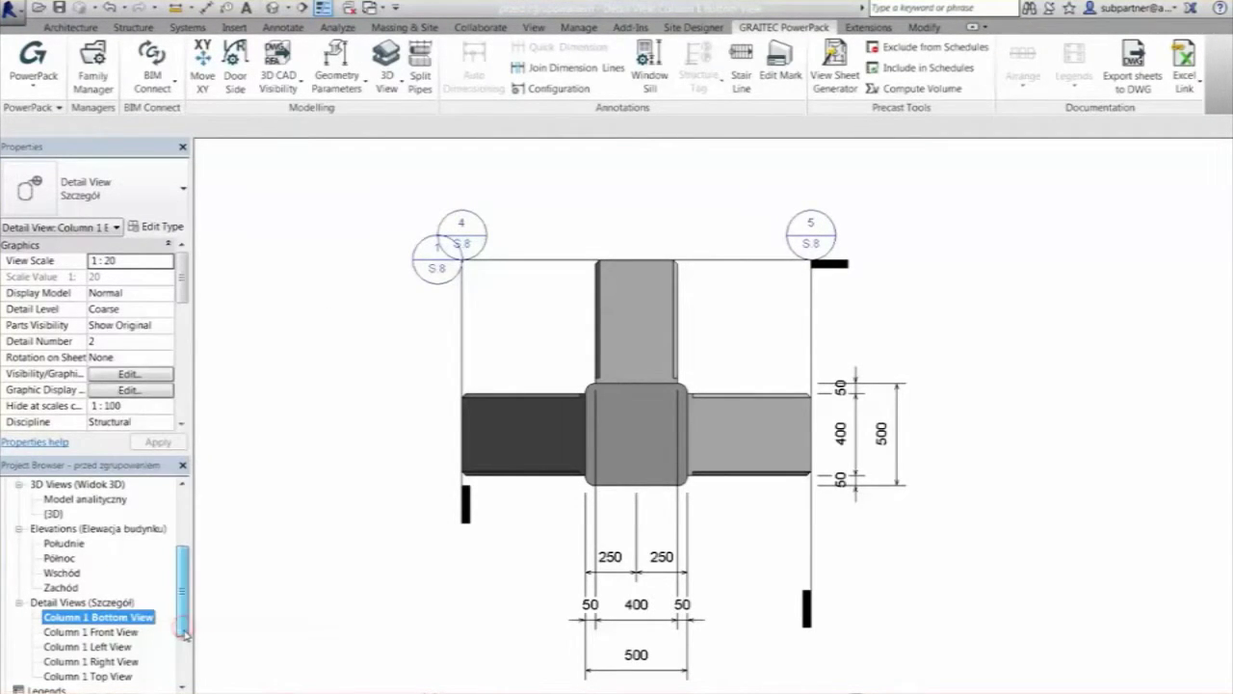
left_click_drag(183, 623, 189, 678)
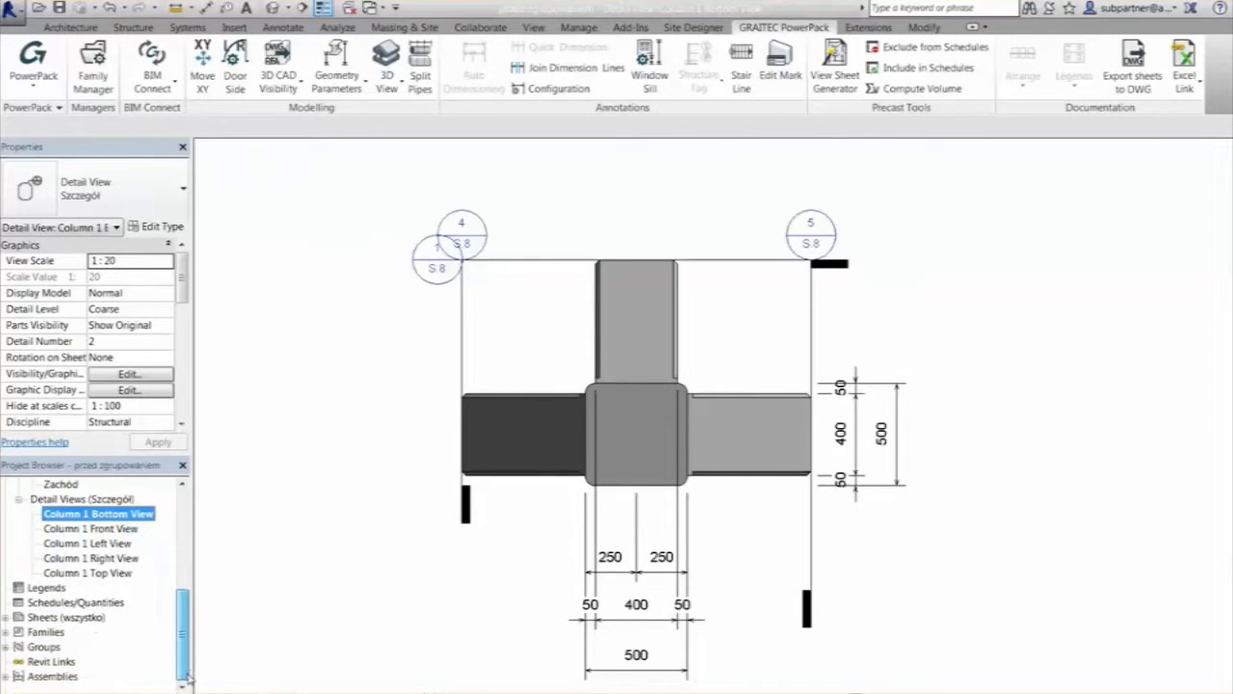
left_click(45, 617)
left_click(5, 617)
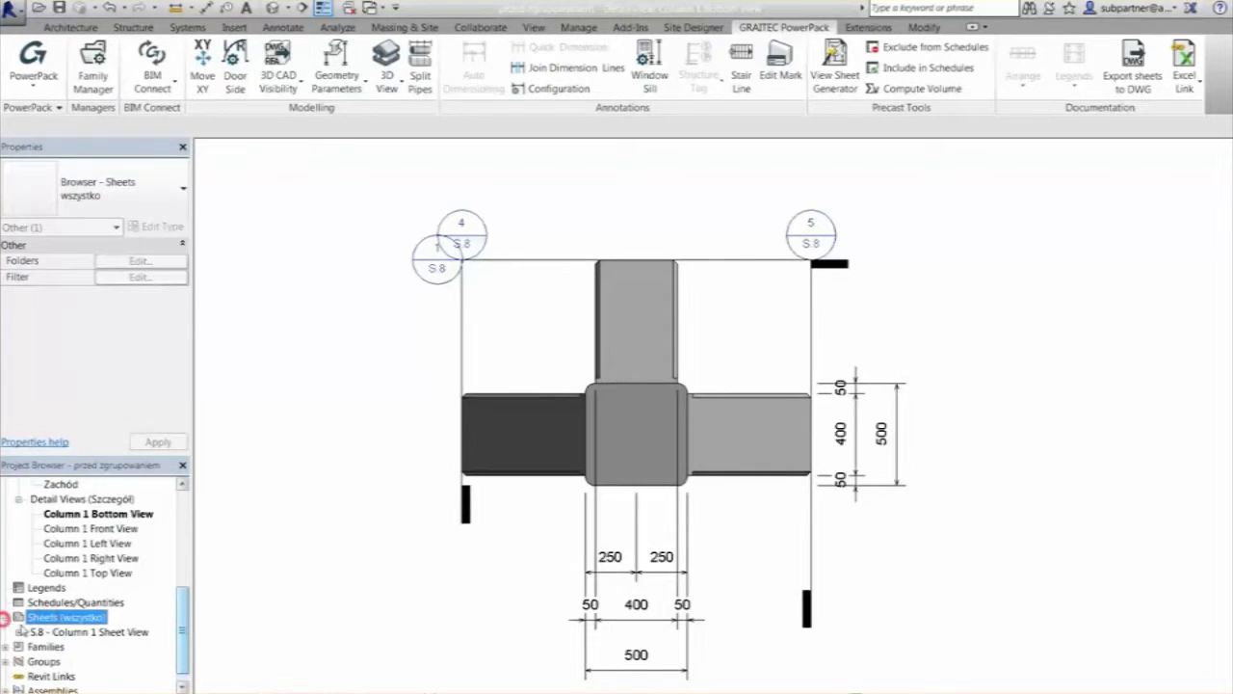
double_click(39, 633)
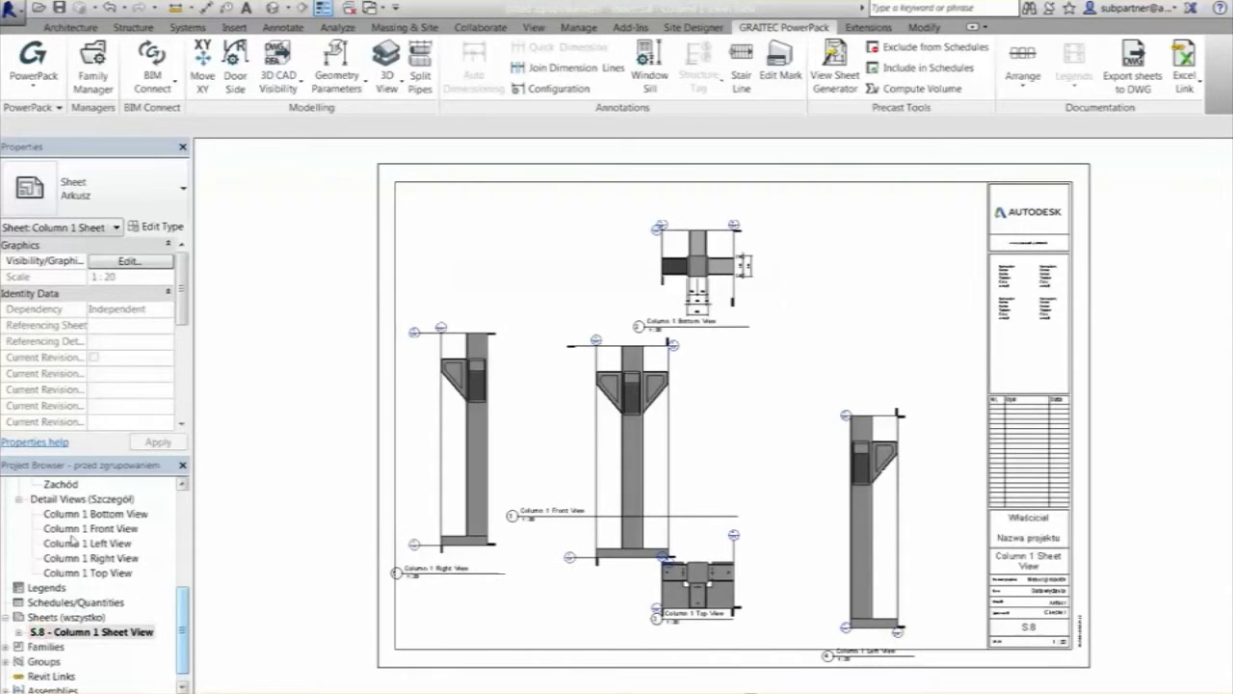
- Move the Column 1 Front View title on the sheet down to just below the column's base
scroll(742, 285, "up", 6)
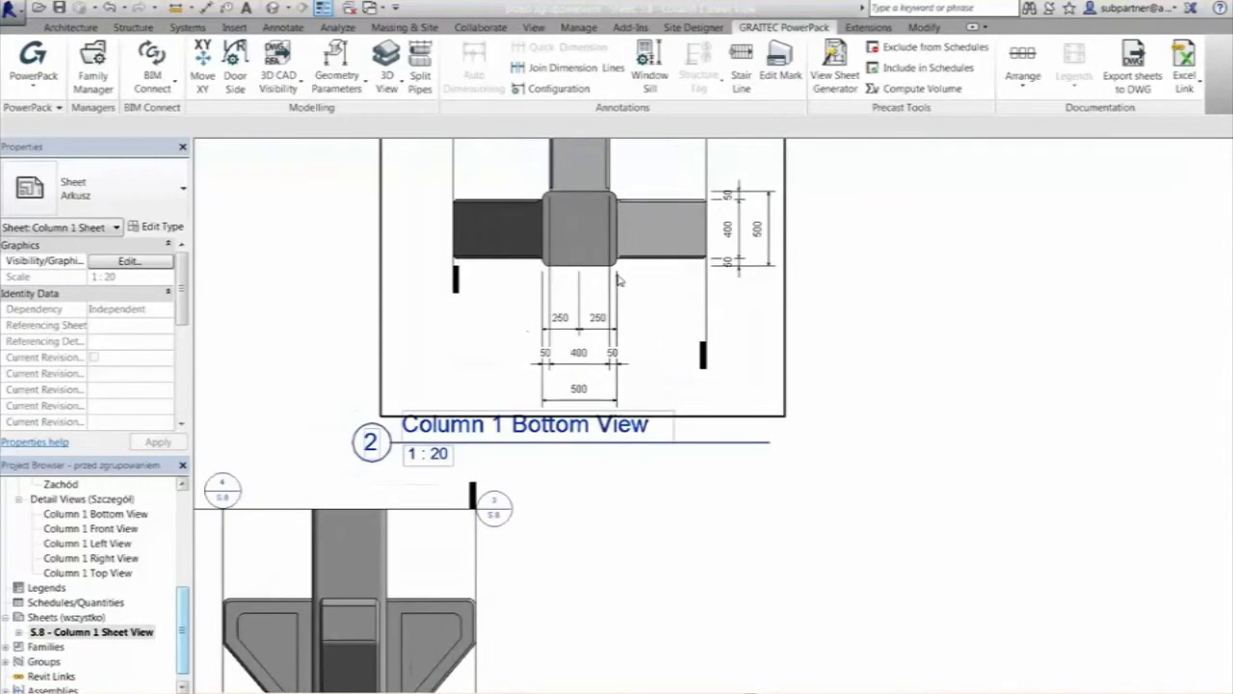
scroll(620, 280, "down", 5)
middle_click_drag(631, 433, 914, 287)
scroll(711, 427, "up", 2)
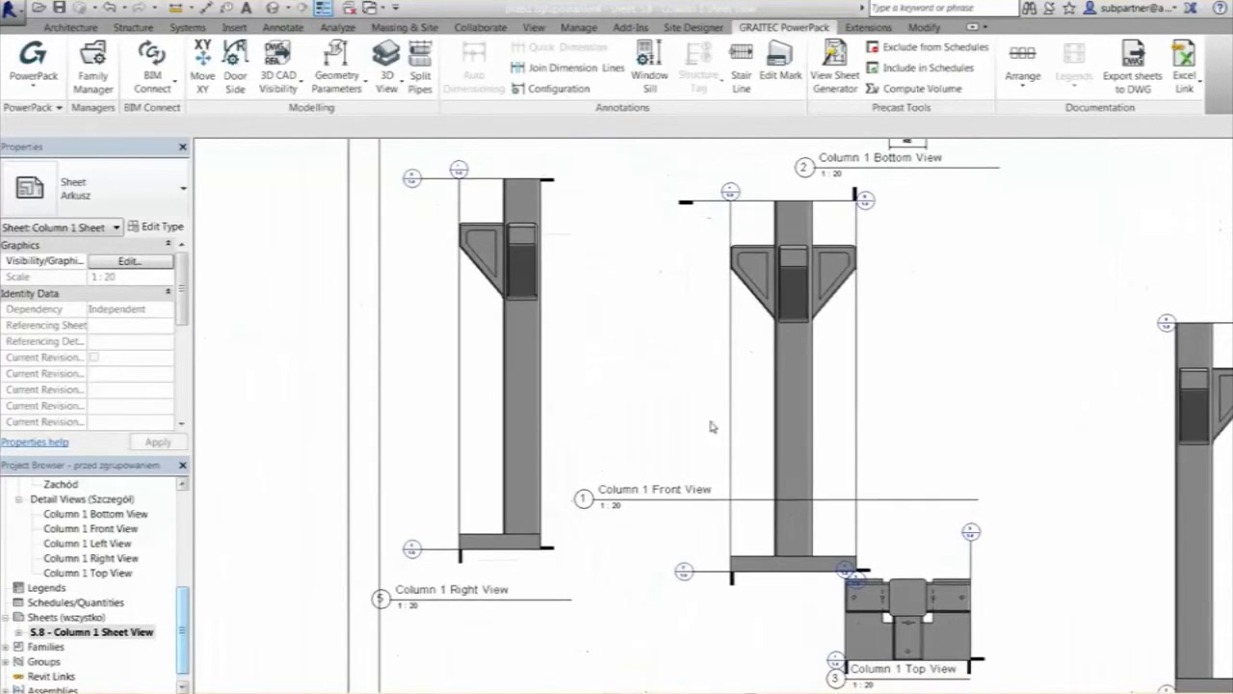
middle_click_drag(777, 561, 703, 501)
left_click(600, 330)
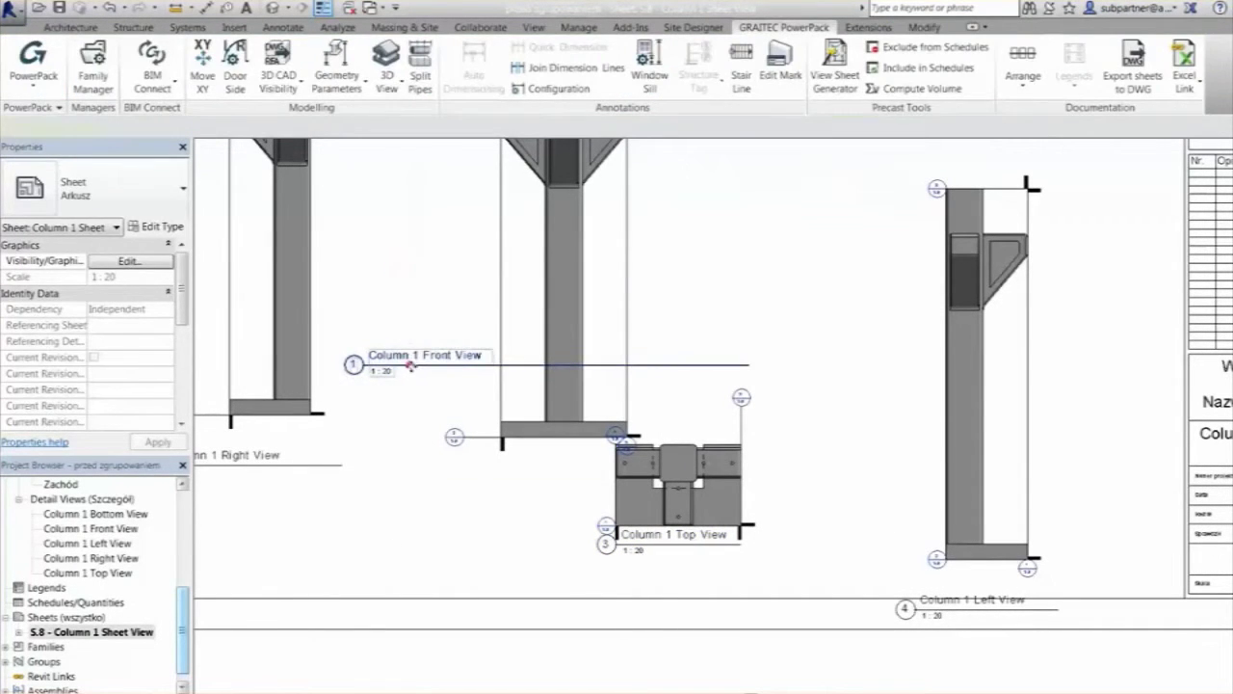
left_click_drag(409, 366, 426, 466)
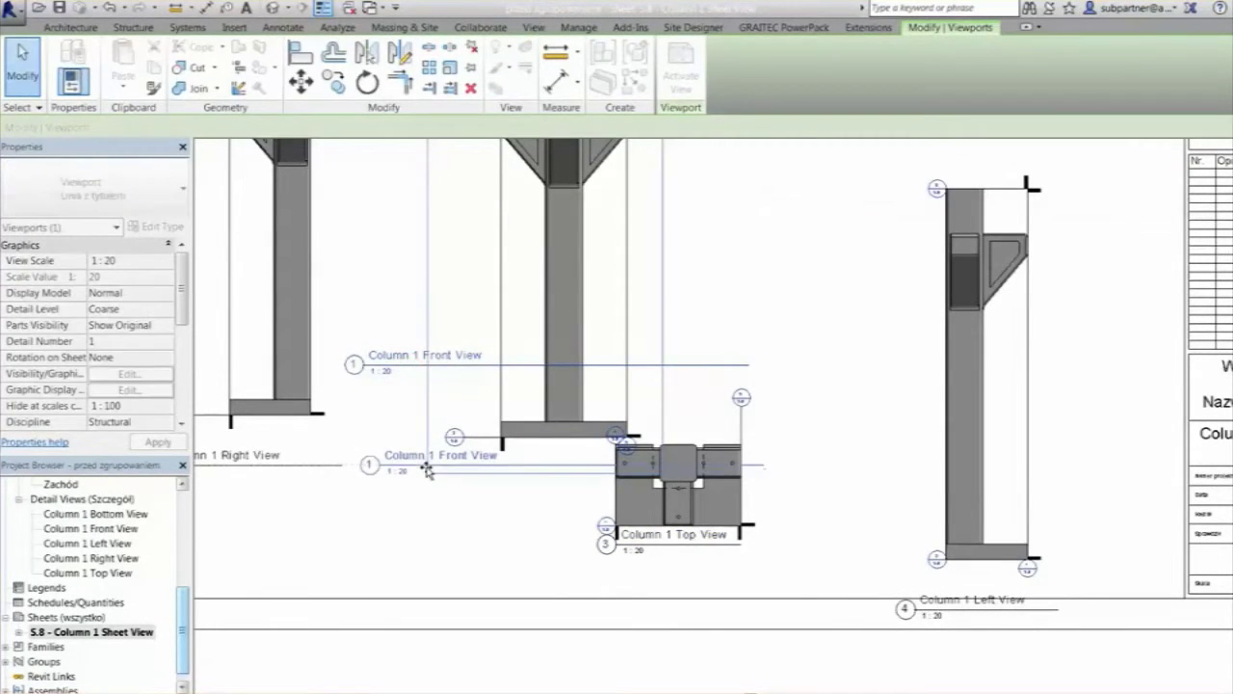
left_click(535, 497)
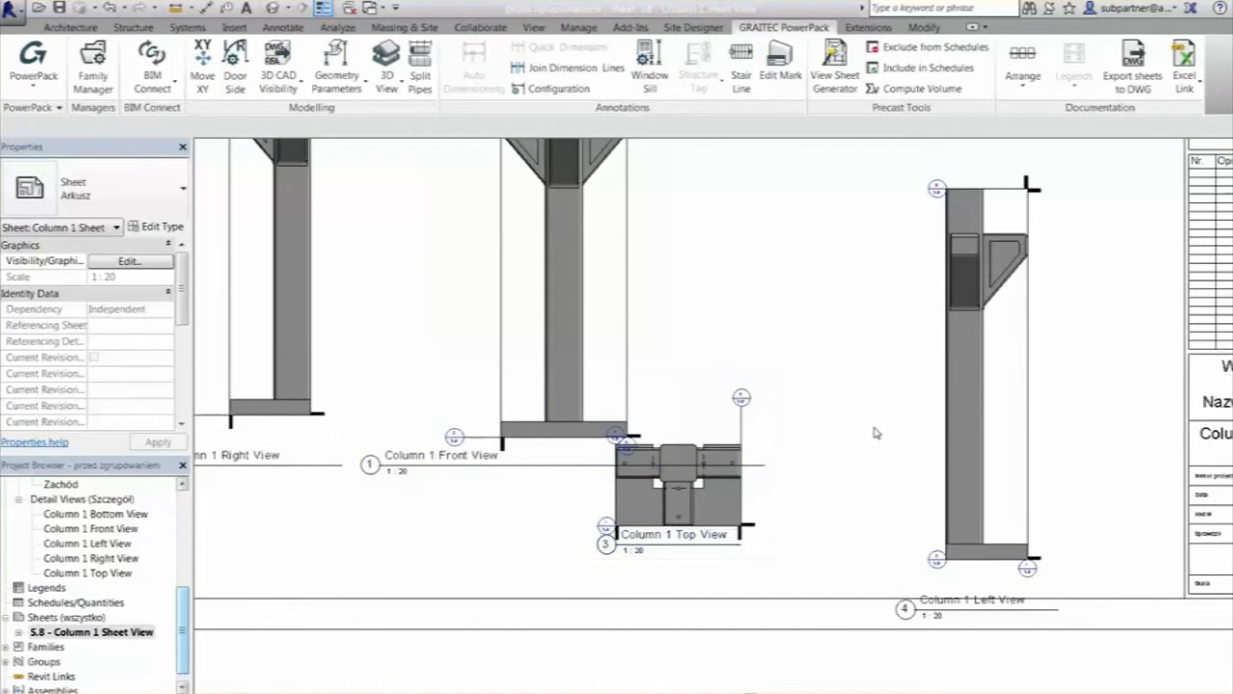
middle_click_drag(875, 433, 595, 509)
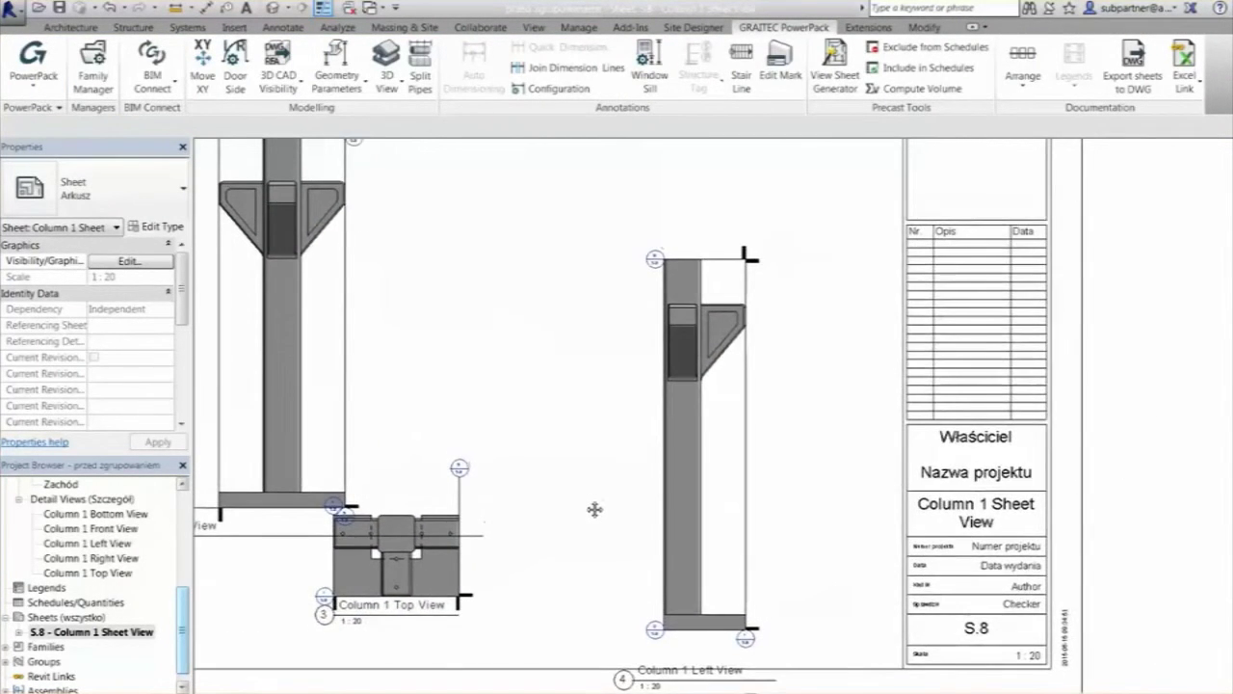
scroll(594, 509, "down", 4)
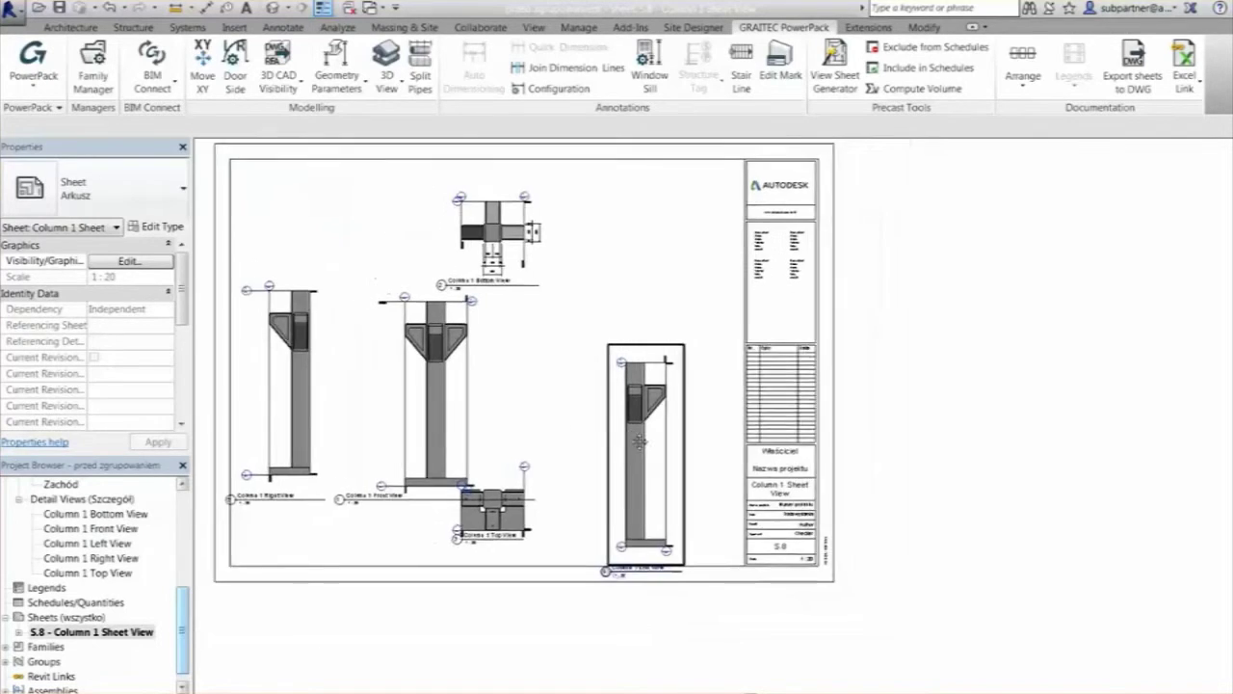
middle_click_drag(639, 441, 713, 460)
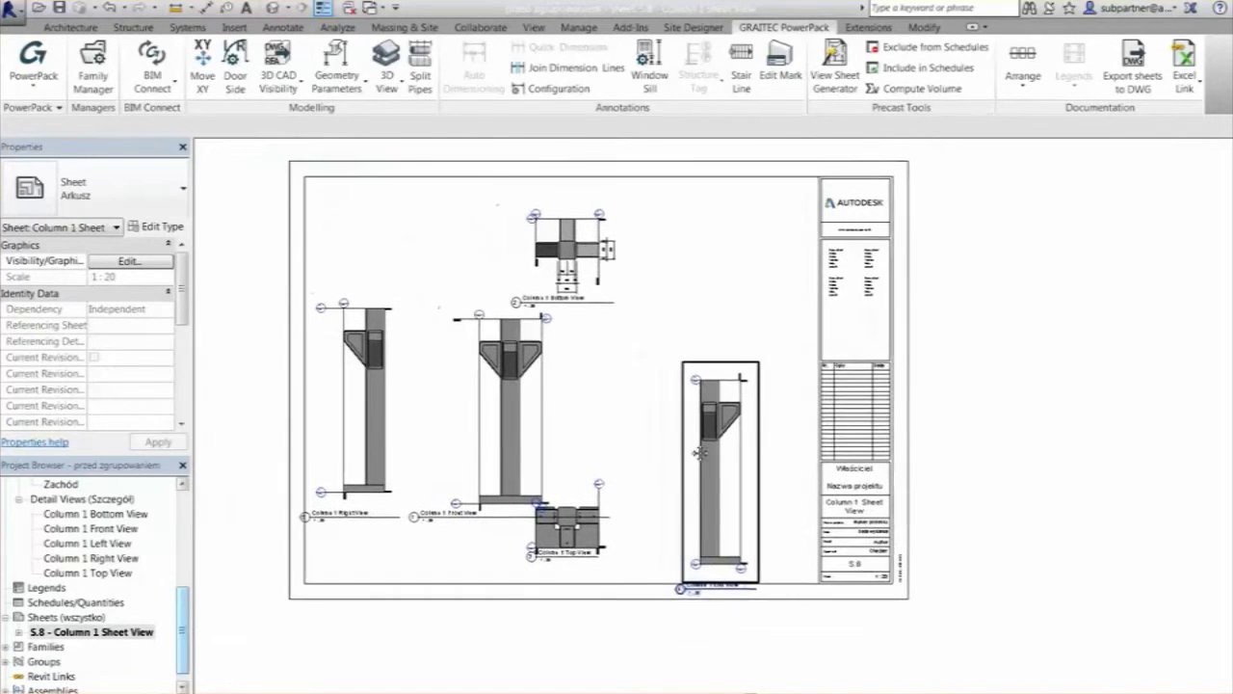
left_click(835, 85)
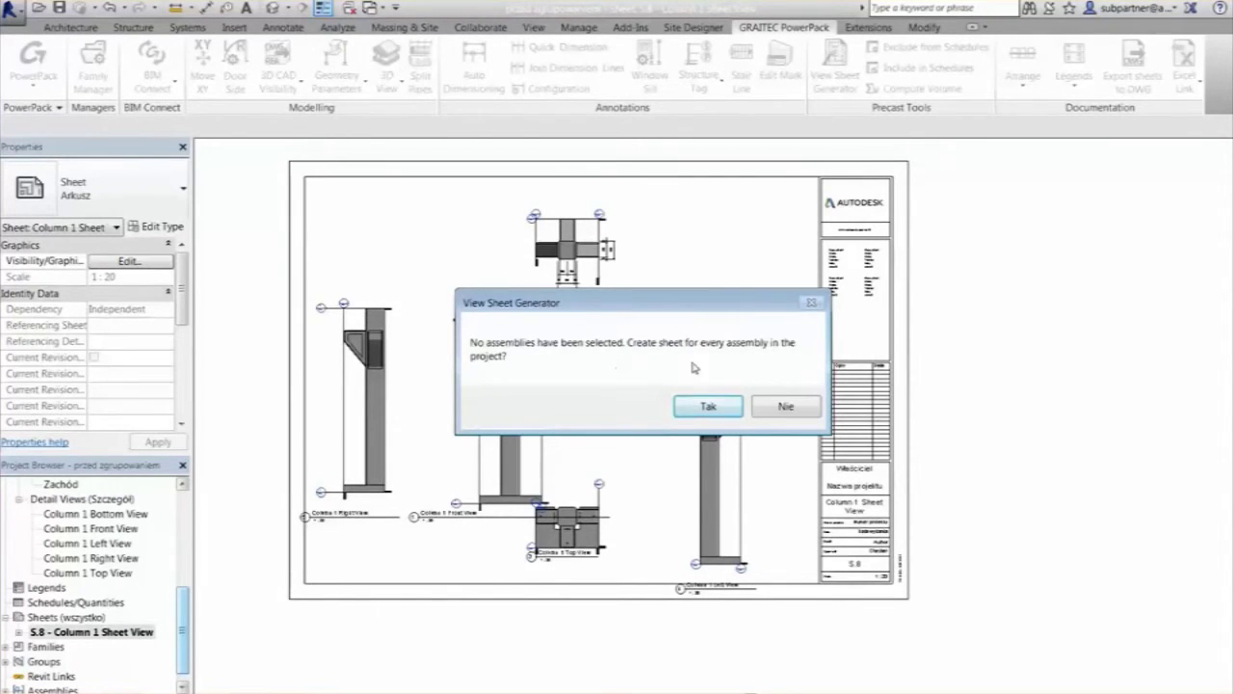
left_click(788, 405)
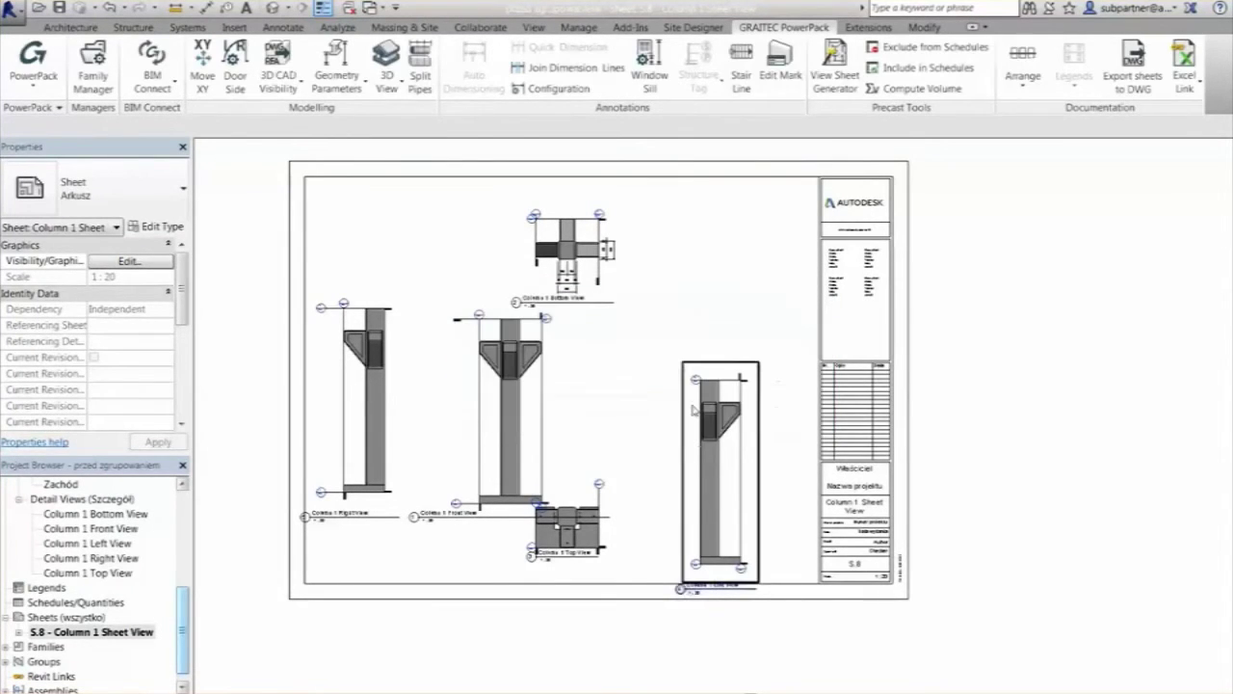
left_click(835, 79)
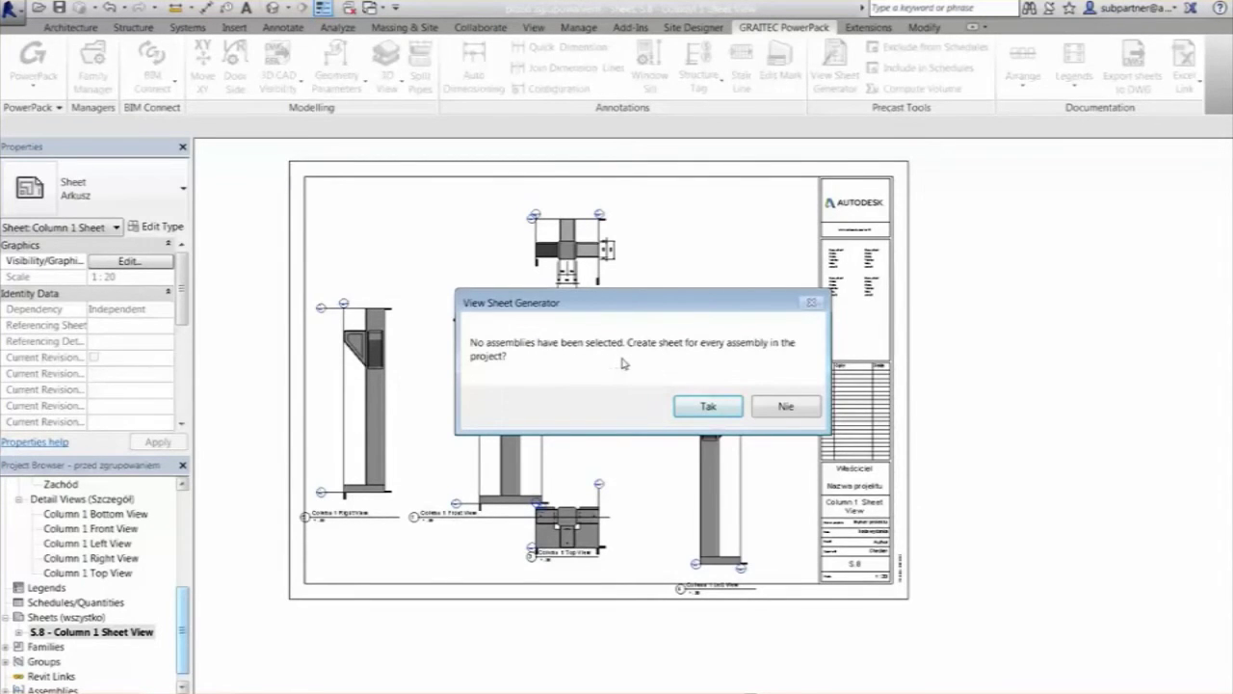
left_click(790, 402)
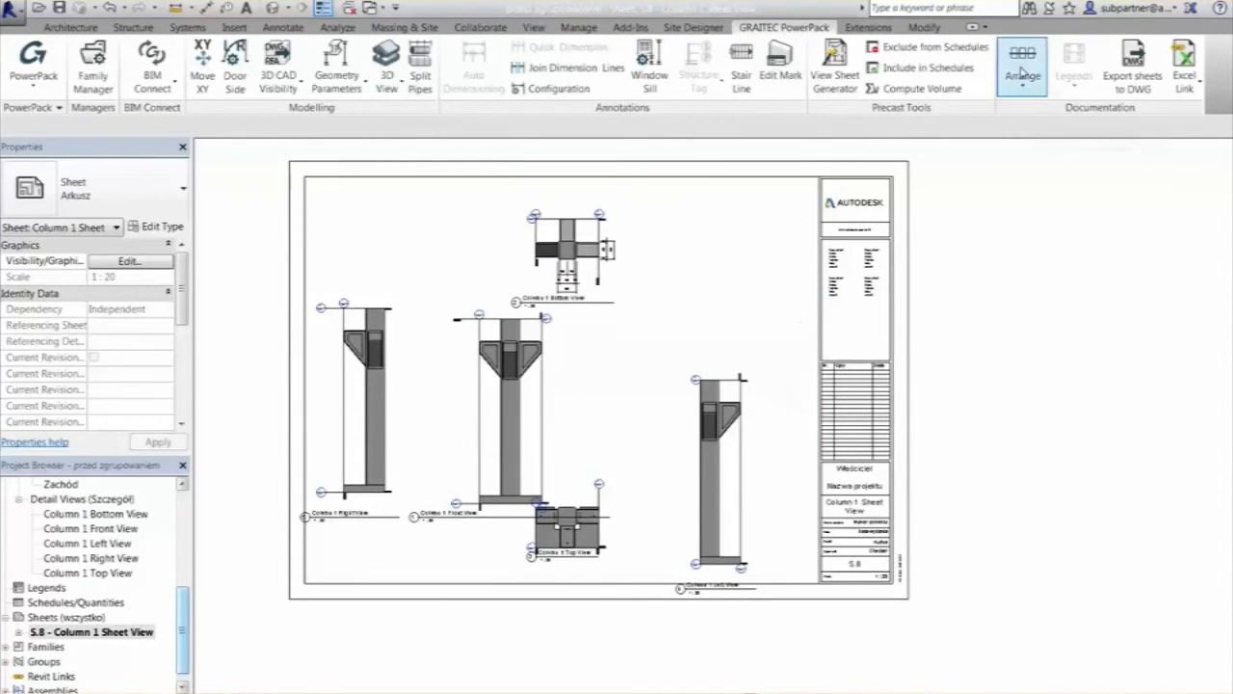
left_click(1022, 65)
left_click(1029, 356)
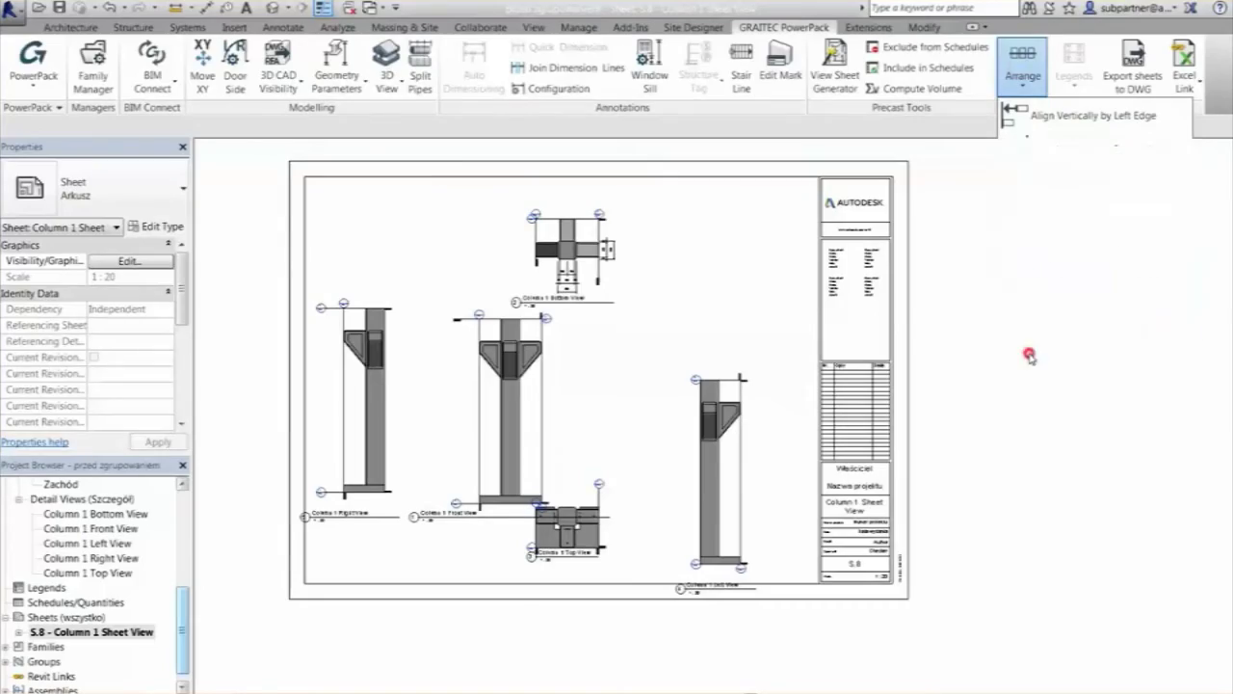